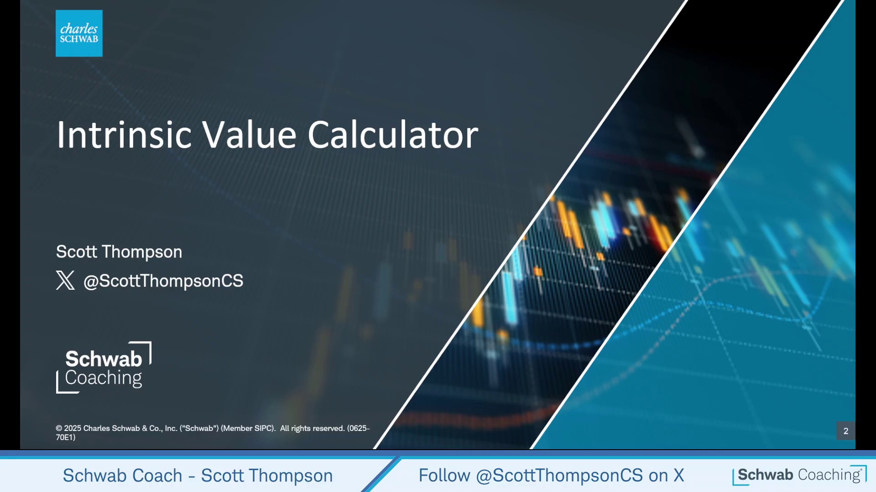
Advance to the Important Information slide, then exit to the Schwab U.S. Markets page.
{"action": "left_click", "coordinate": [738, 385]}
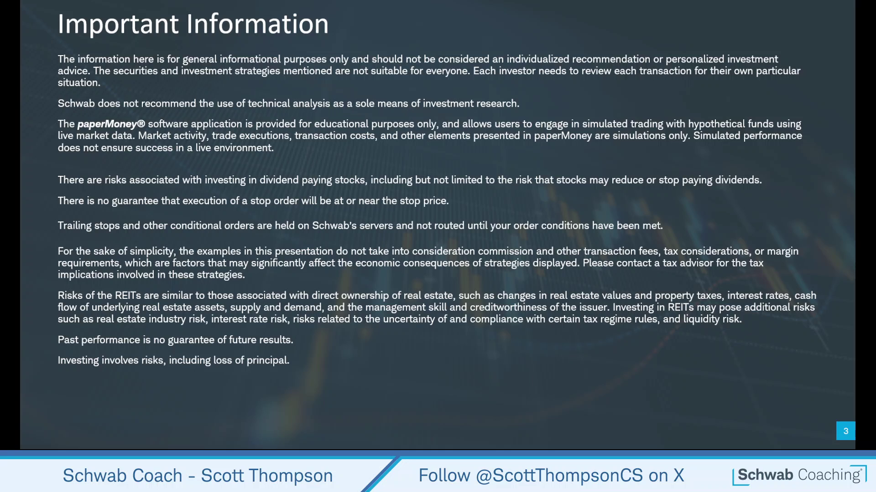
{"action": "key", "text": "alt+Tab"}
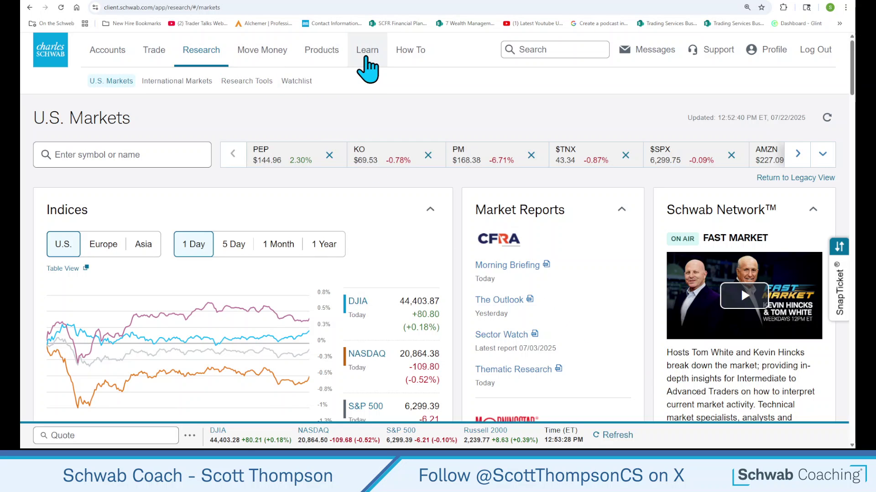
Go to Learn > Courses, open Stock Investing with Fundamental Analysis, and scroll to Resources.
{"action": "left_click", "coordinate": [366, 65]}
{"action": "left_click", "coordinate": [409, 84]}
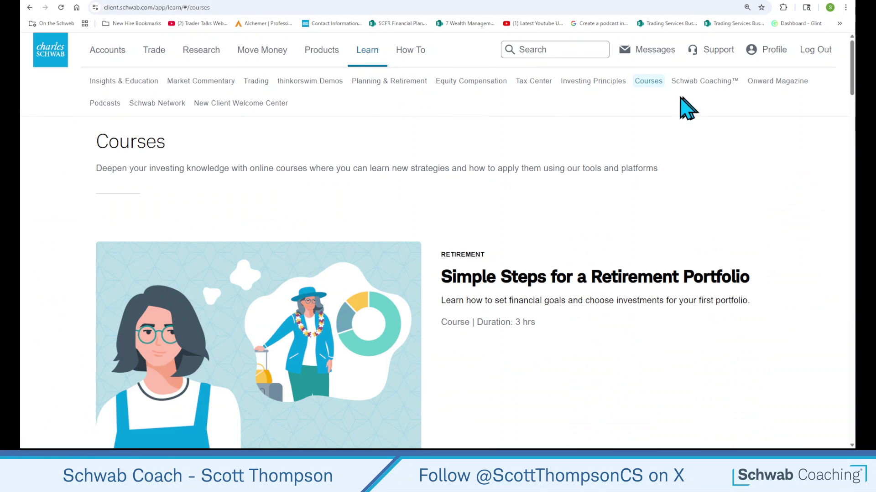
{"action": "scroll", "coordinate": [625, 125], "scroll_direction": "down", "scroll_amount": 5}
{"action": "scroll", "coordinate": [613, 134], "scroll_direction": "down", "scroll_amount": 2}
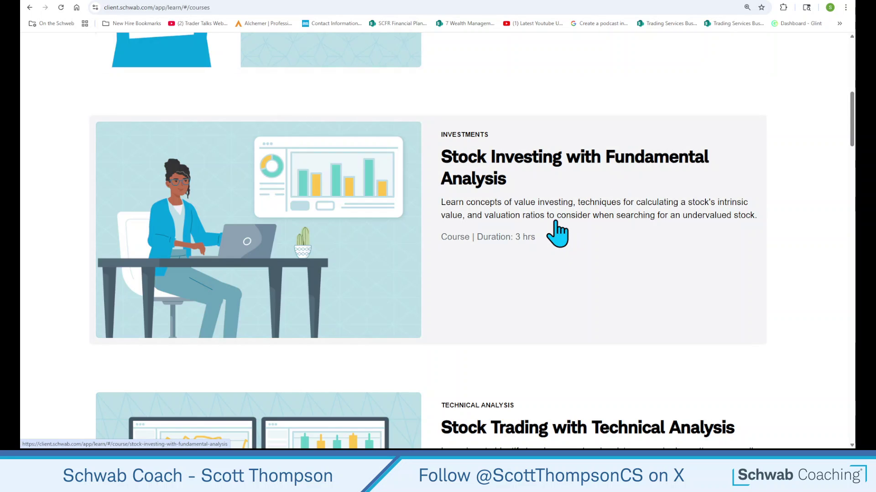
{"action": "left_click", "coordinate": [453, 214]}
{"action": "scroll", "coordinate": [460, 205], "scroll_direction": "down", "scroll_amount": 10}
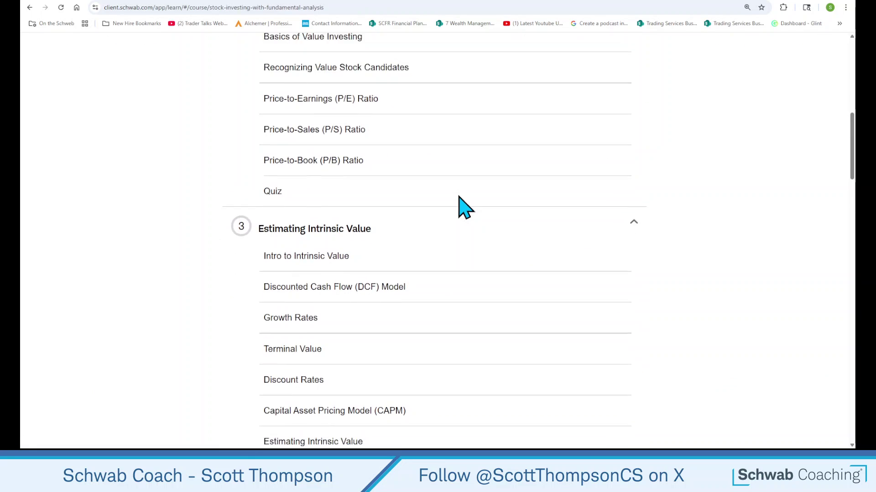
{"action": "scroll", "coordinate": [458, 197], "scroll_direction": "down", "scroll_amount": 20}
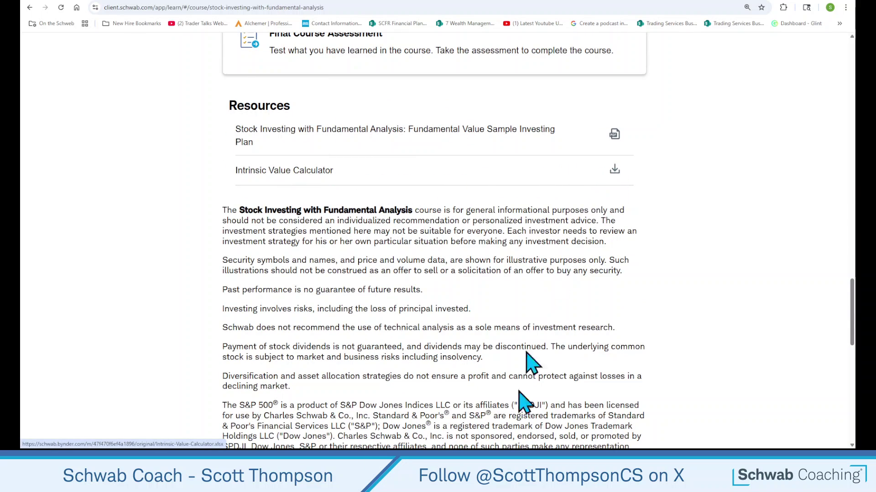
Switch to the Intrinsic Value Calculator workbook and scroll through the empty Stock 3 inputs.
{"action": "left_click", "coordinate": [622, 442]}
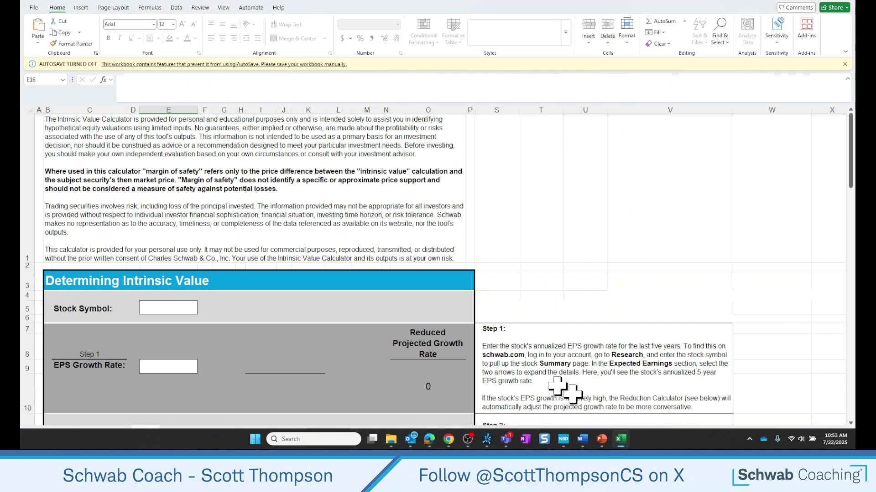
{"action": "scroll", "coordinate": [565, 283], "scroll_direction": "down", "scroll_amount": 1}
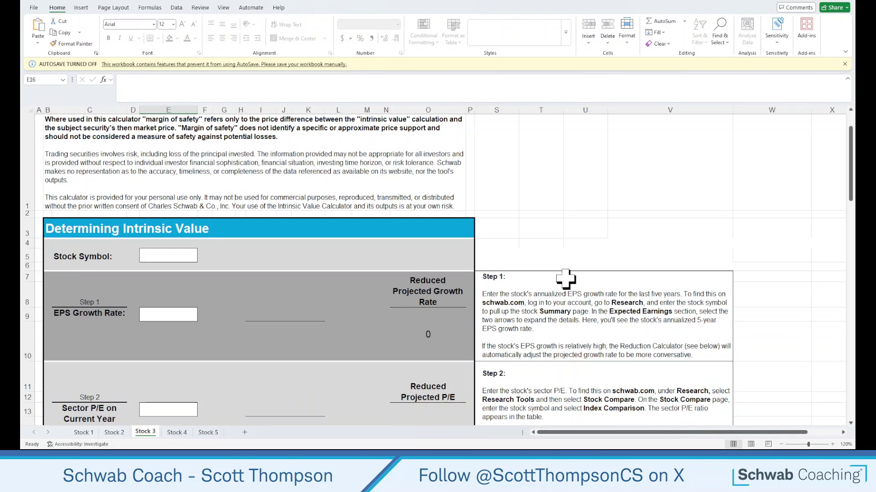
{"action": "scroll", "coordinate": [251, 283], "scroll_direction": "up", "scroll_amount": 1}
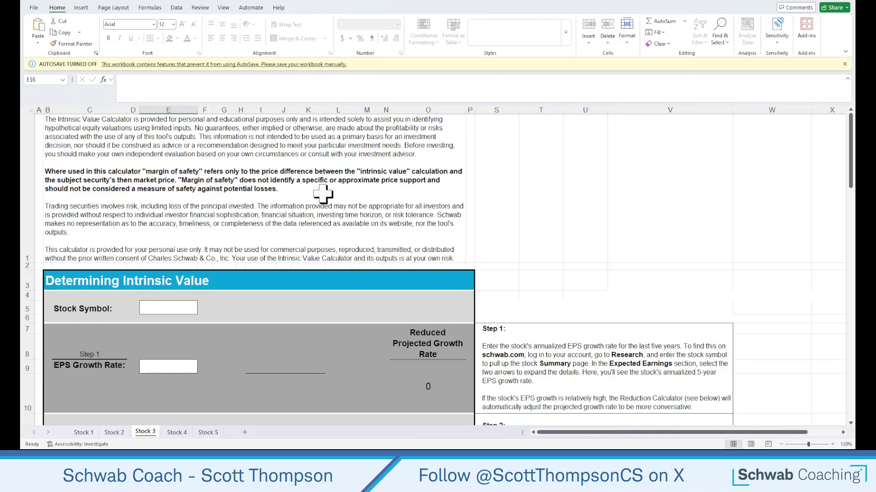
{"action": "scroll", "coordinate": [322, 194], "scroll_direction": "down", "scroll_amount": 3}
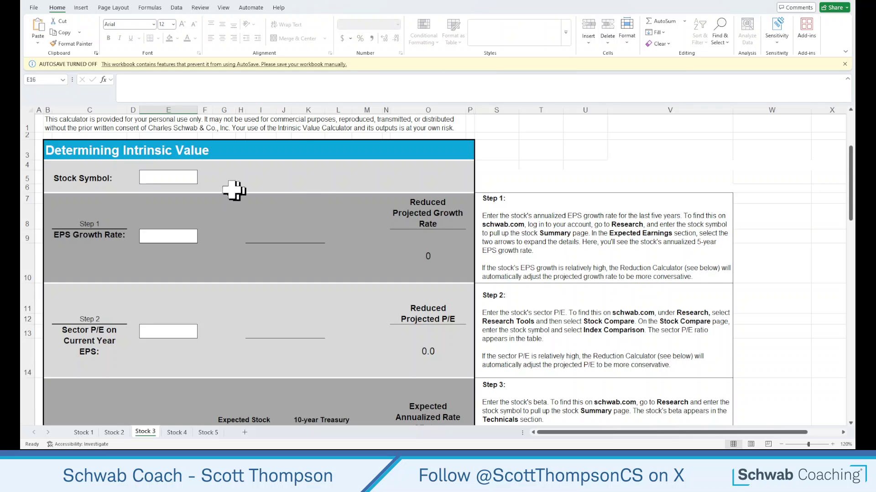
Enter the ticker ko in Stock Symbol cell E5 and review Steps 1–4.
{"action": "left_click", "coordinate": [177, 177]}
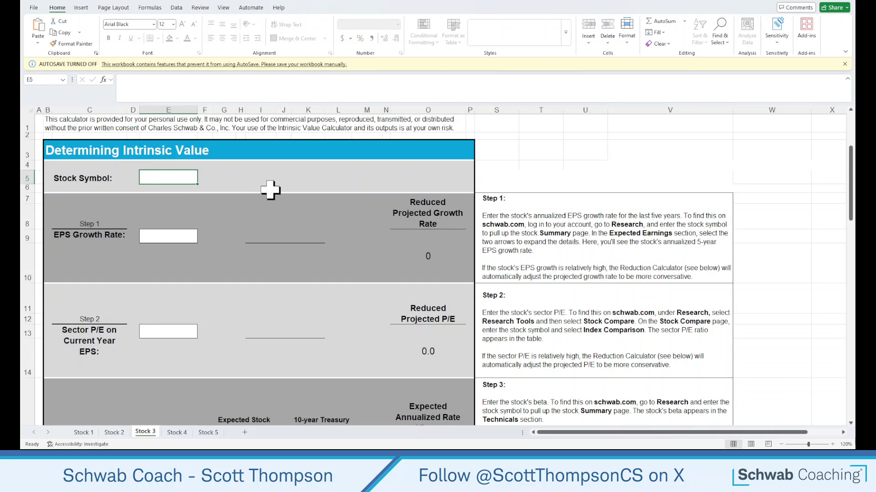
{"action": "type", "text": "ko"}
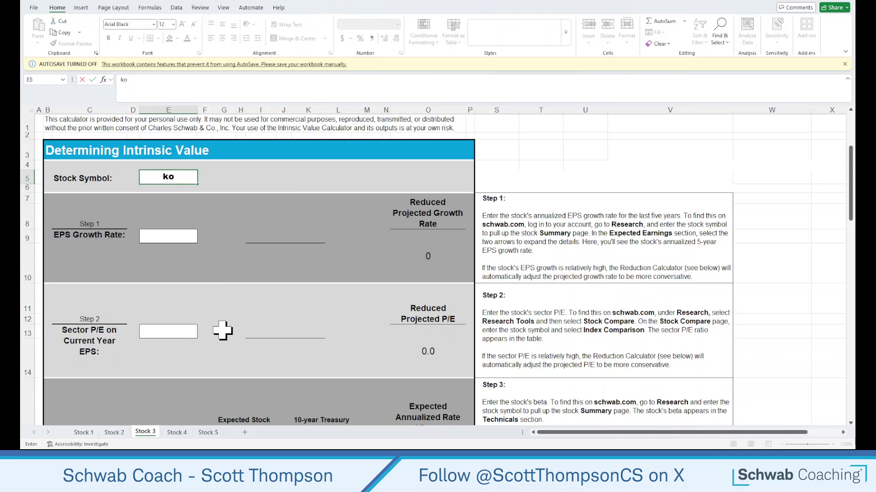
{"action": "scroll", "coordinate": [223, 331], "scroll_direction": "down", "scroll_amount": 2}
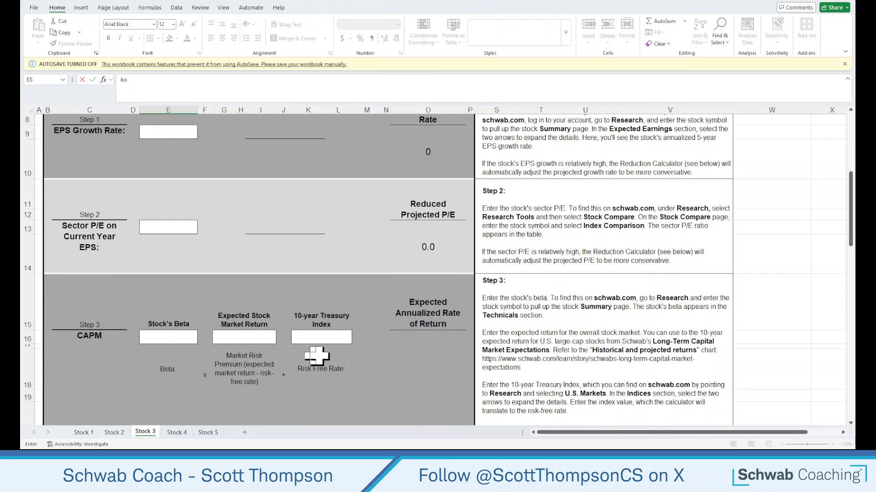
{"action": "scroll", "coordinate": [328, 356], "scroll_direction": "down", "scroll_amount": 3}
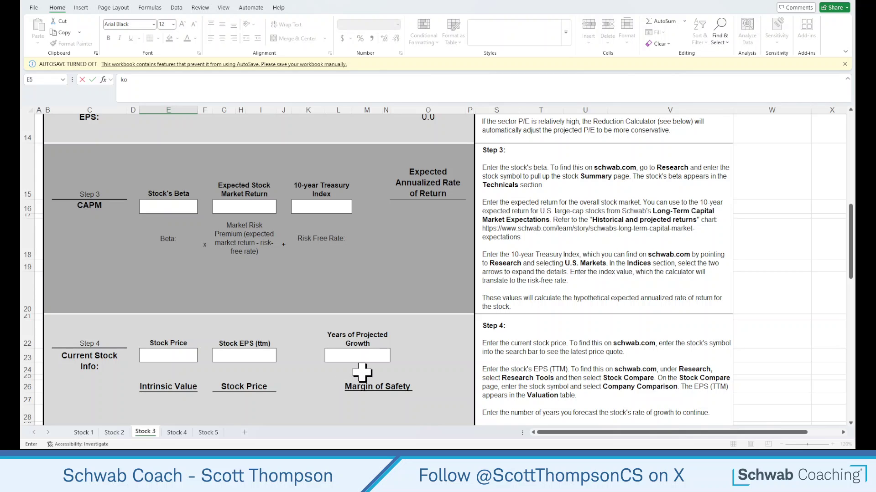
{"action": "scroll", "coordinate": [354, 338], "scroll_direction": "up", "scroll_amount": 5}
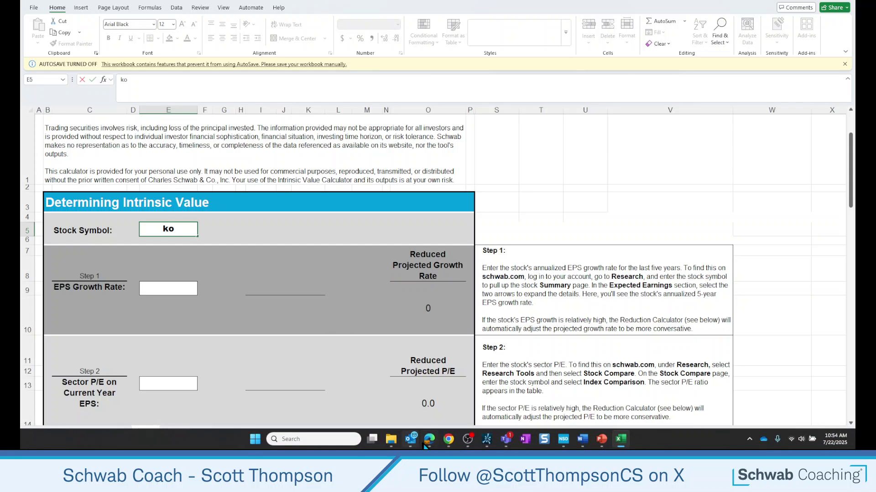
Return to the Schwab site and go to the Research Stocks page.
{"action": "left_click", "coordinate": [449, 443]}
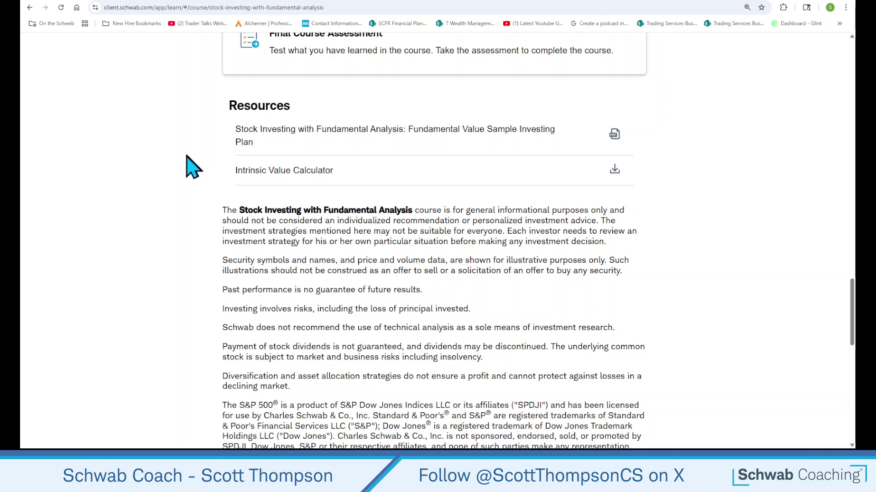
{"action": "scroll", "coordinate": [187, 162], "scroll_direction": "up", "scroll_amount": 10}
{"action": "scroll", "coordinate": [187, 164], "scroll_direction": "up", "scroll_amount": 10}
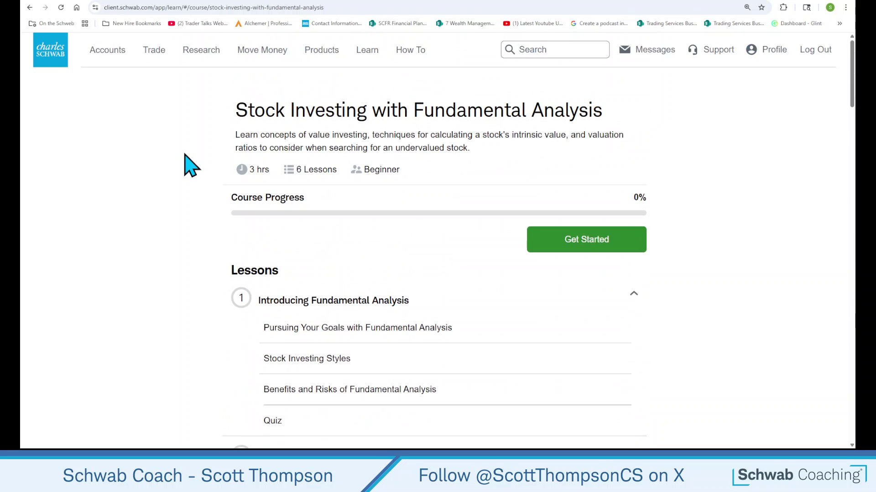
{"action": "mouse_move", "coordinate": [205, 58]}
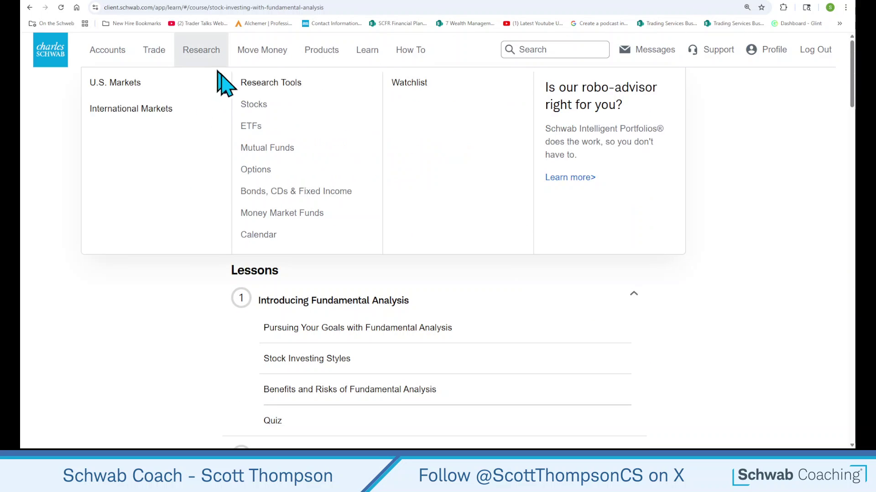
{"action": "left_click", "coordinate": [252, 105]}
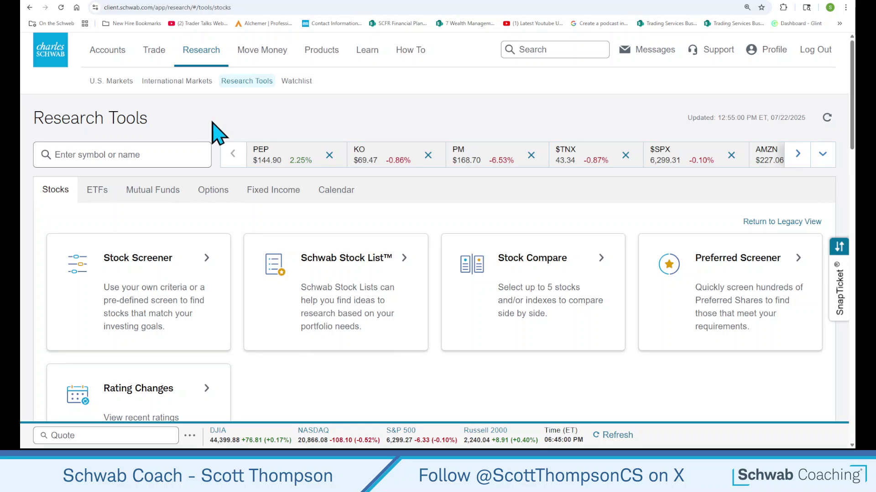
Open Stock Compare for KO and find its 5-year EPS growth of 3.54% under Annual Growth.
{"action": "left_click", "coordinate": [523, 279]}
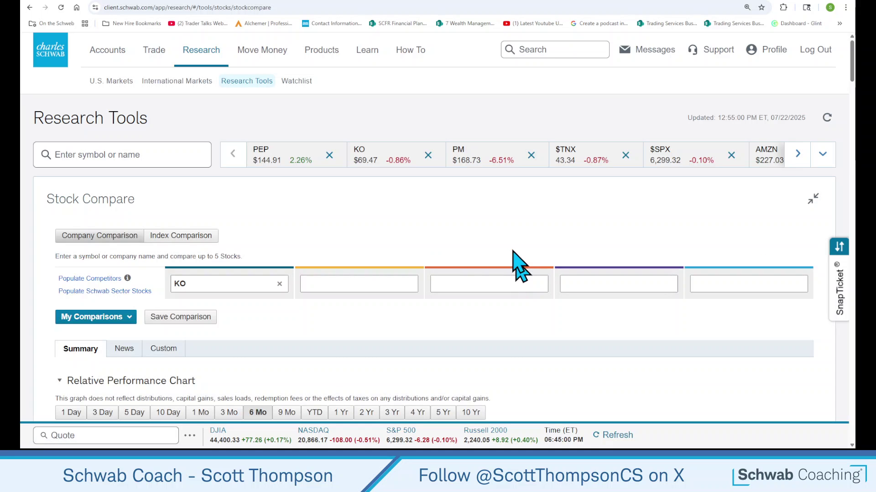
{"action": "left_click", "coordinate": [201, 284]}
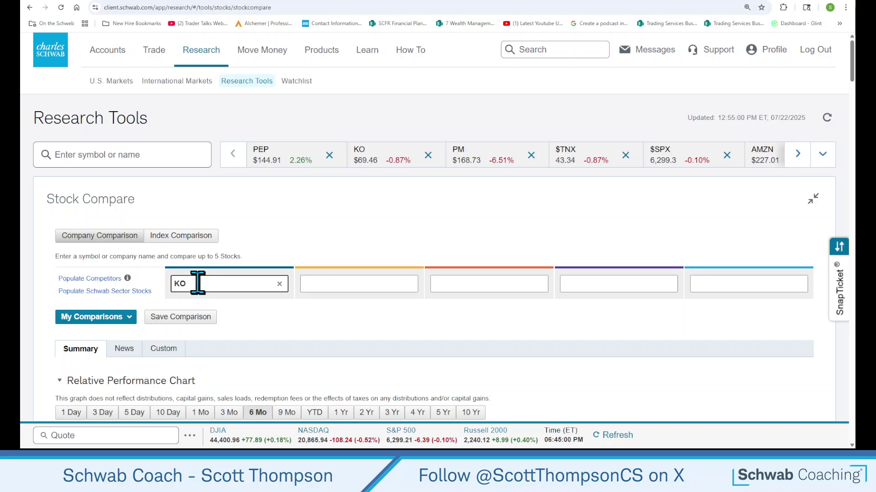
{"action": "scroll", "coordinate": [207, 285], "scroll_direction": "down", "scroll_amount": 10}
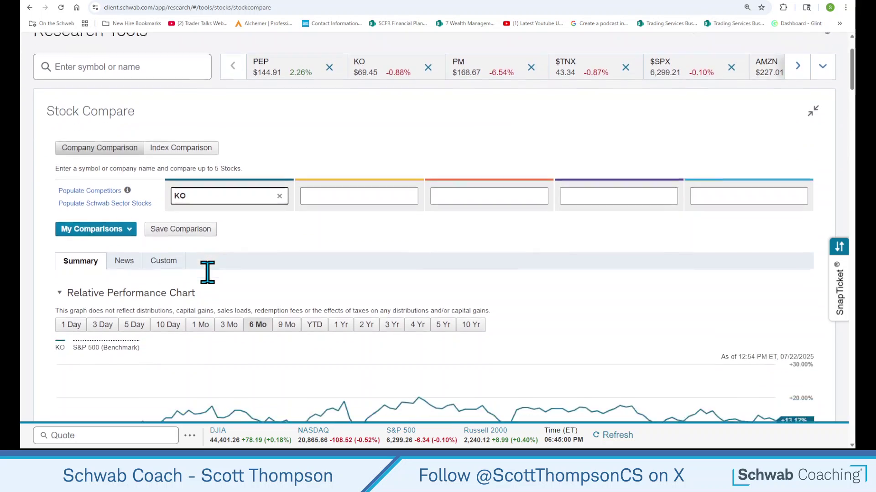
{"action": "scroll", "coordinate": [207, 285], "scroll_direction": "down", "scroll_amount": 7}
{"action": "scroll", "coordinate": [207, 274], "scroll_direction": "down", "scroll_amount": 5}
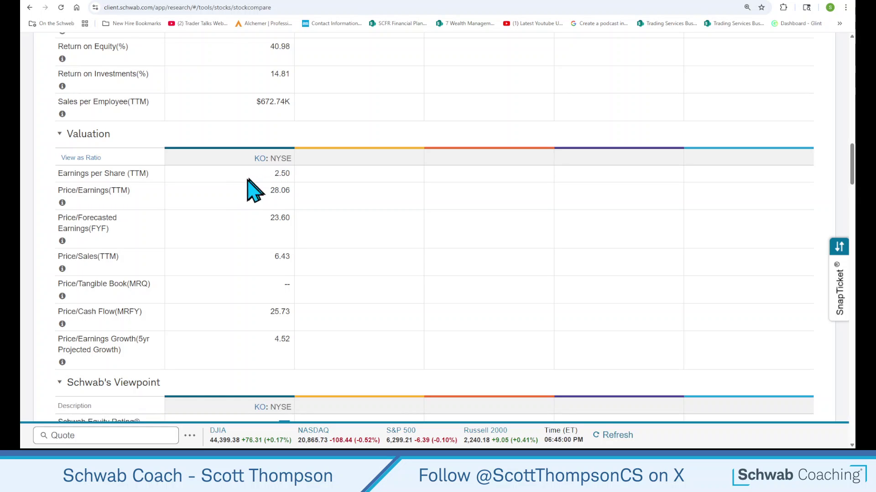
{"action": "scroll", "coordinate": [219, 202], "scroll_direction": "down", "scroll_amount": 5}
{"action": "scroll", "coordinate": [220, 201], "scroll_direction": "down", "scroll_amount": 10}
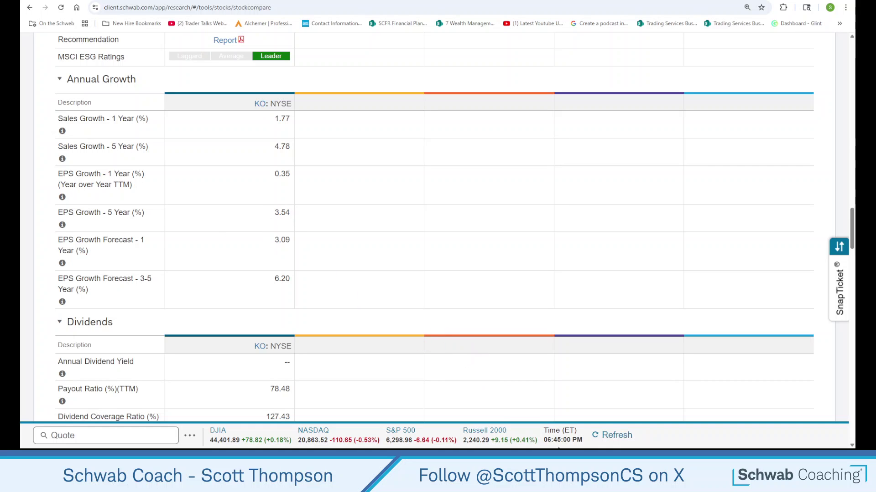
Enter 3.54 as the EPS Growth Rate in cell E9 of the calculator.
{"action": "left_click", "coordinate": [620, 439]}
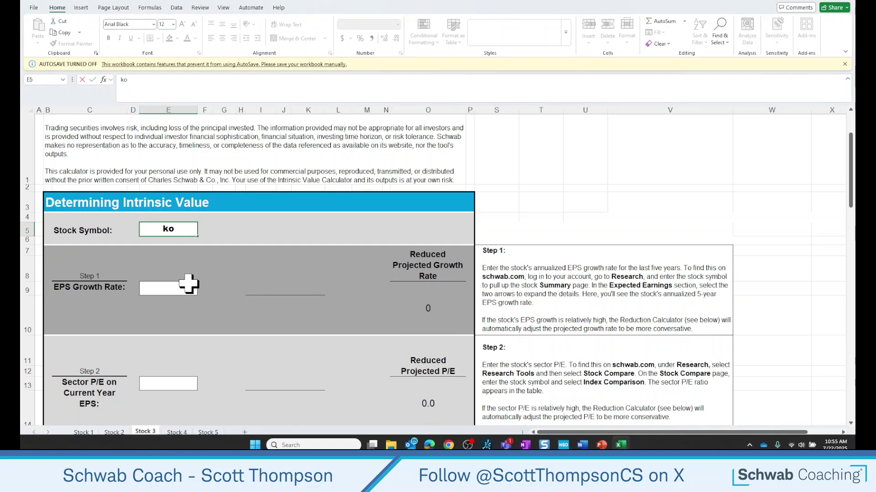
{"action": "left_click", "coordinate": [182, 286]}
{"action": "type", "text": "3.54"}
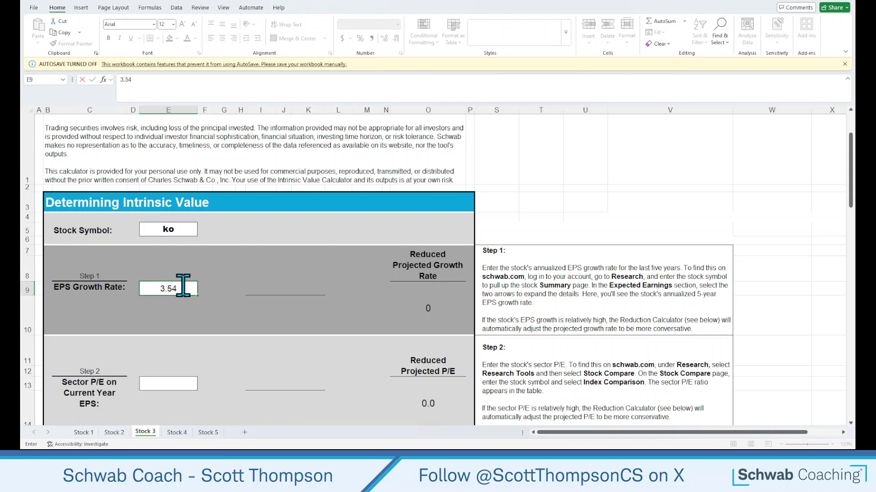
{"action": "left_click", "coordinate": [182, 383]}
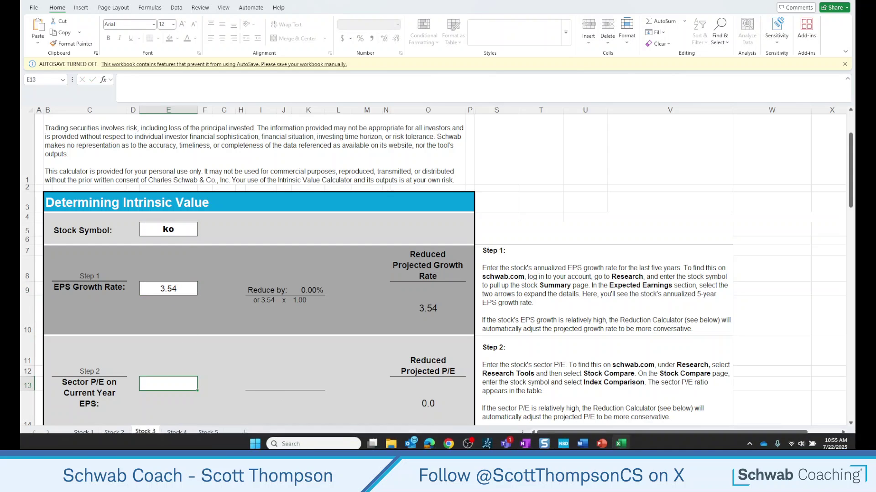
Show KO's Index Comparison and highlight the Consumer Staples sector P/E of 28.51.
{"action": "left_click", "coordinate": [448, 440]}
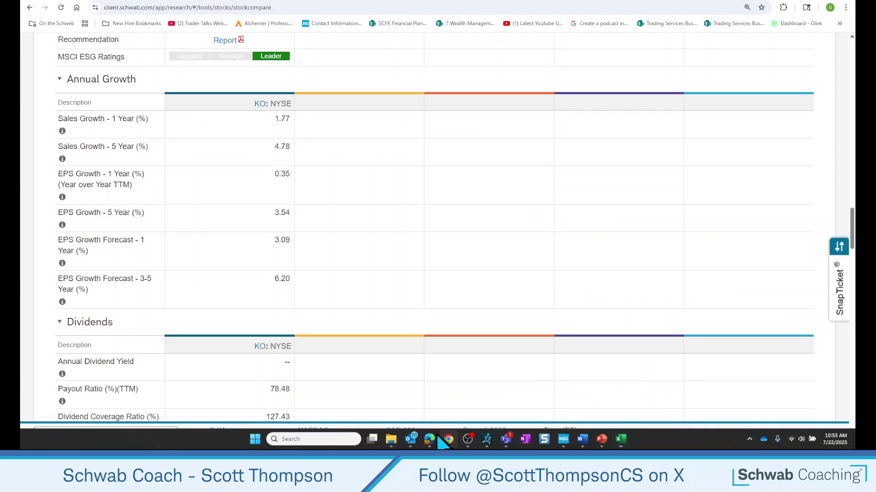
{"action": "scroll", "coordinate": [315, 301], "scroll_direction": "up", "scroll_amount": 5}
{"action": "scroll", "coordinate": [318, 301], "scroll_direction": "up", "scroll_amount": 15}
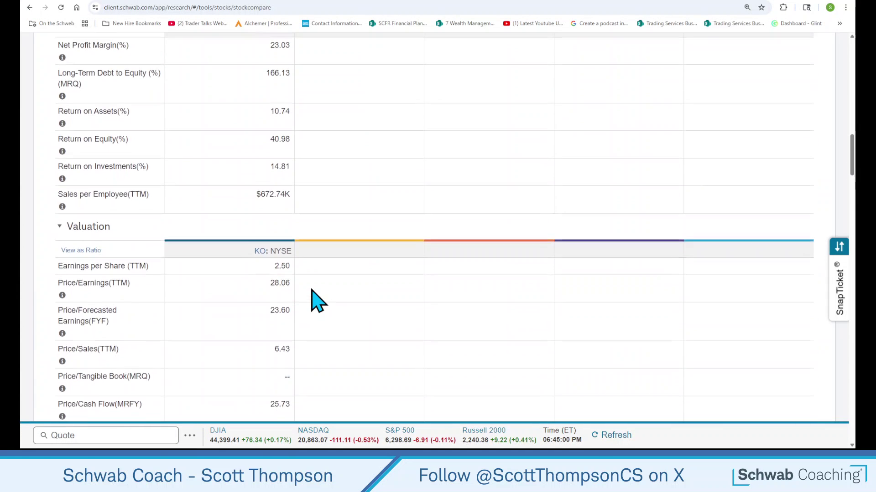
{"action": "scroll", "coordinate": [315, 301], "scroll_direction": "up", "scroll_amount": 4}
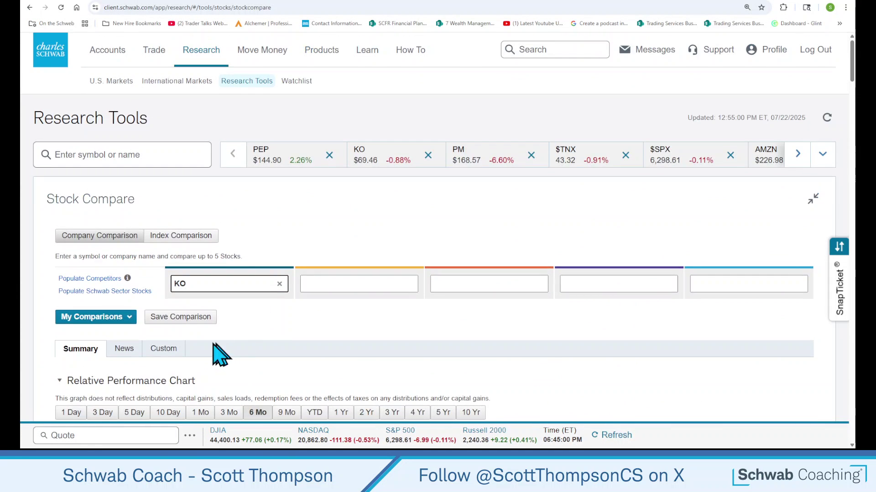
{"action": "left_click", "coordinate": [181, 242]}
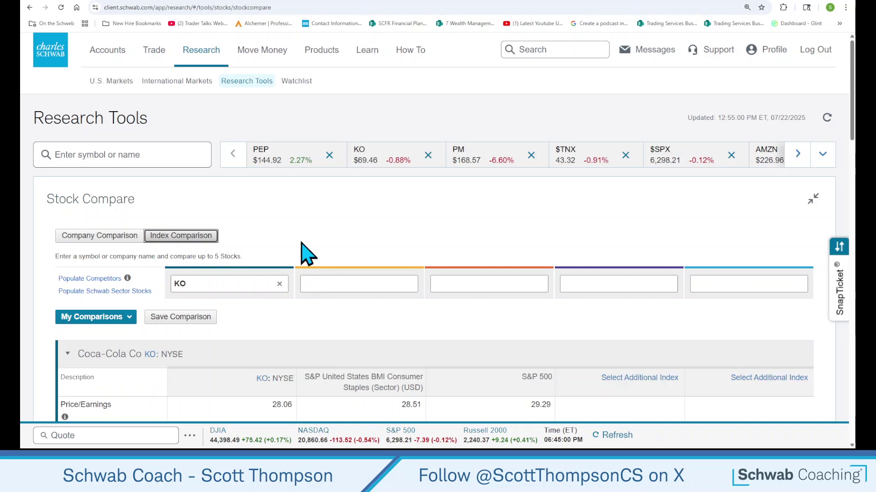
{"action": "scroll", "coordinate": [338, 346], "scroll_direction": "down", "scroll_amount": 1}
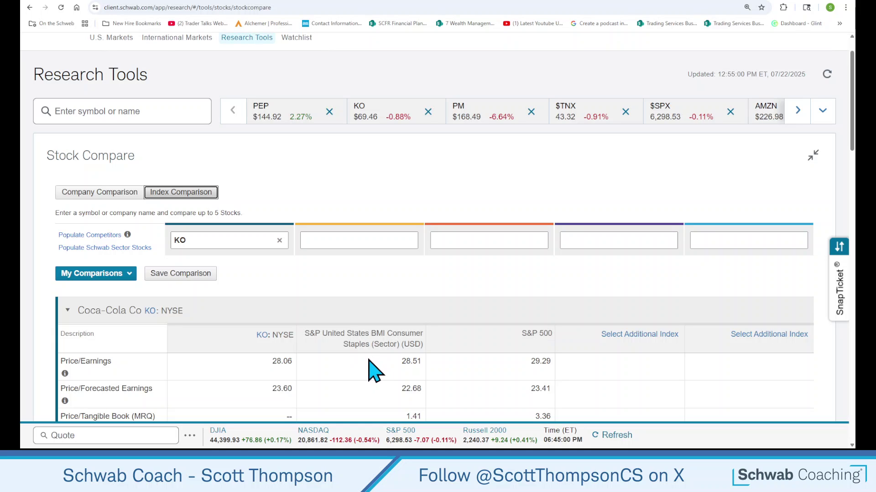
{"action": "scroll", "coordinate": [365, 355], "scroll_direction": "down", "scroll_amount": 1}
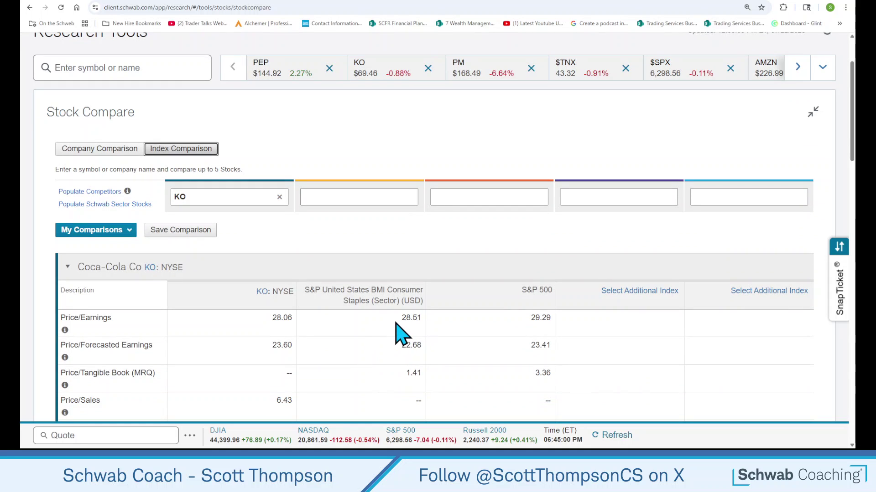
{"action": "left_click_drag", "start_coordinate": [396, 333], "coordinate": [427, 321]}
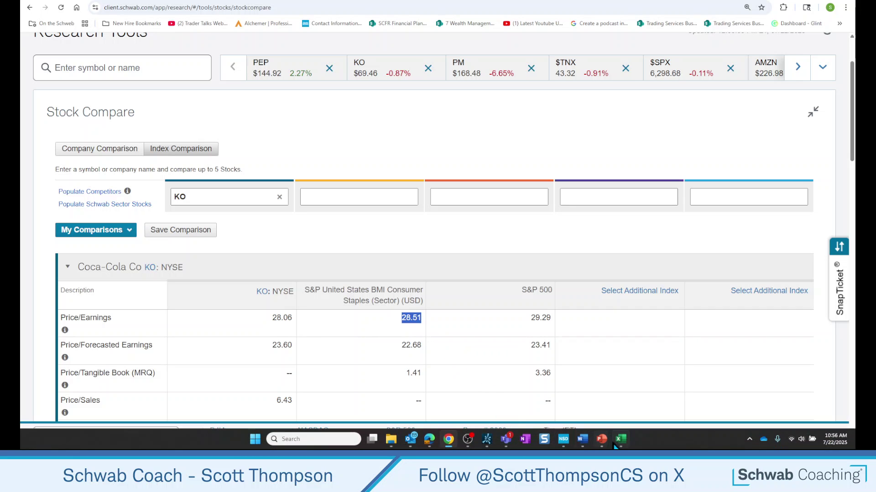
Enter 28.51 as the Sector P/E in cell E13, giving a reduced projected P/E of 24.2.
{"action": "left_click", "coordinate": [620, 445]}
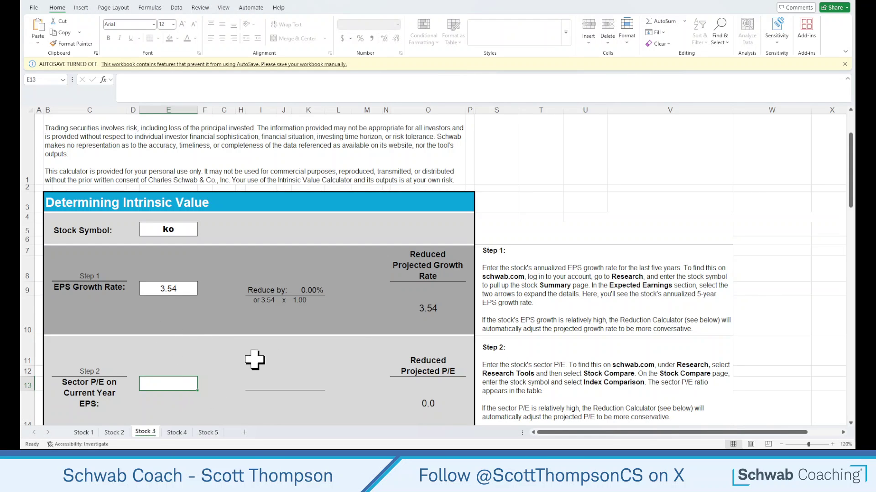
{"action": "type", "text": "28.51"}
{"action": "key", "text": "Return"}
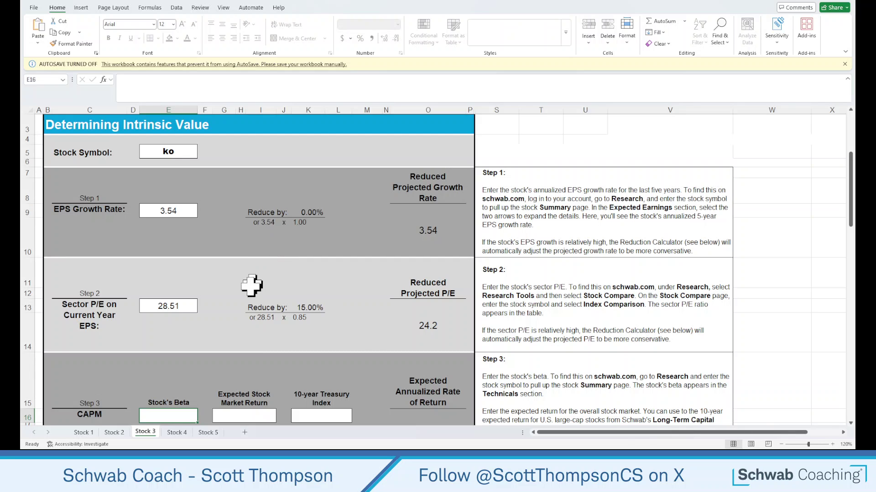
{"action": "left_click", "coordinate": [187, 305]}
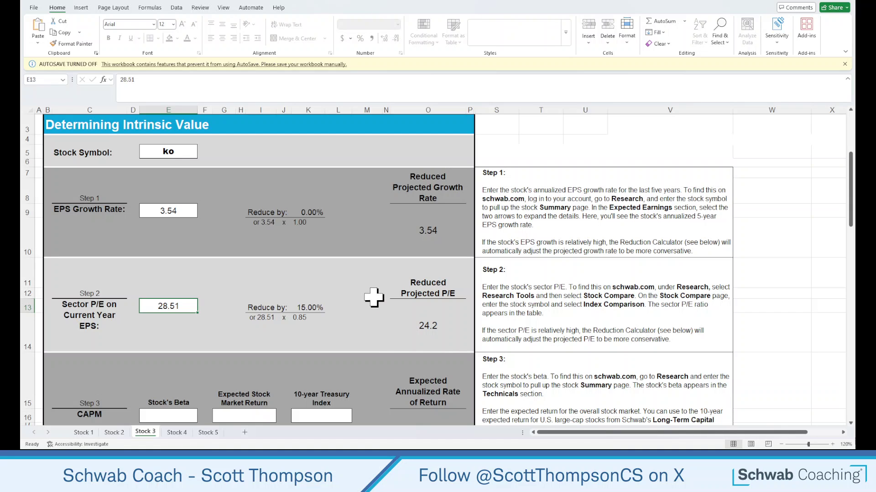
{"action": "scroll", "coordinate": [373, 297], "scroll_direction": "down", "scroll_amount": 3}
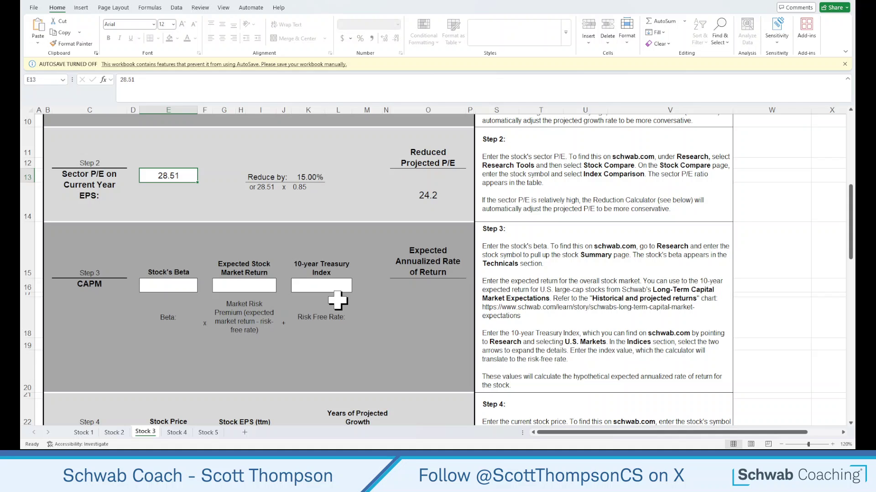
Search the symbol ko on Schwab to open KO's stock summary page.
{"action": "mouse_move", "coordinate": [499, 434]}
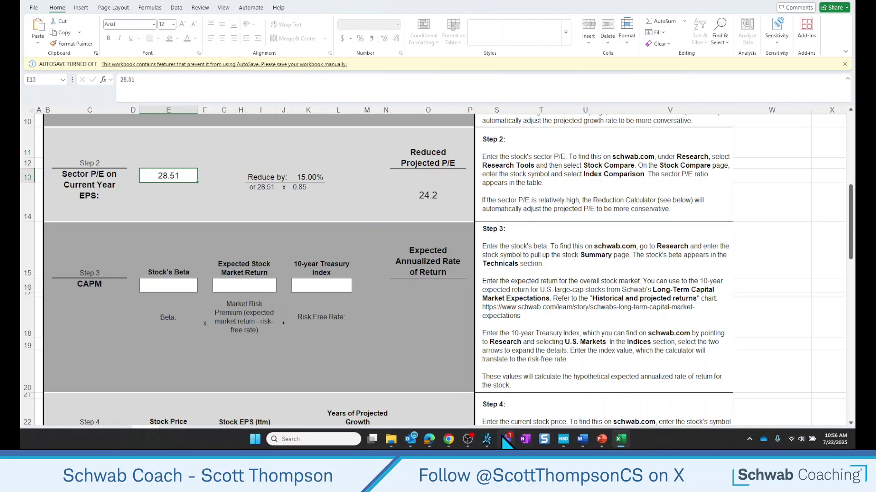
{"action": "left_click", "coordinate": [449, 439]}
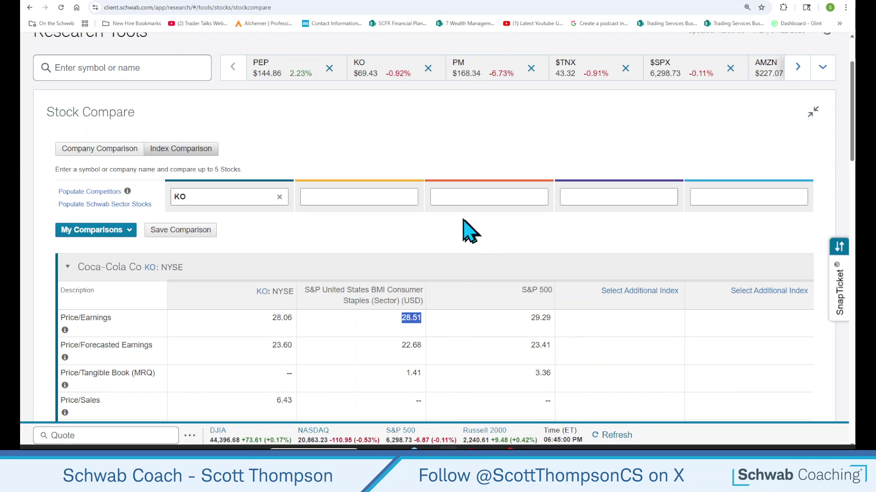
{"action": "scroll", "coordinate": [385, 220], "scroll_direction": "up", "scroll_amount": 2}
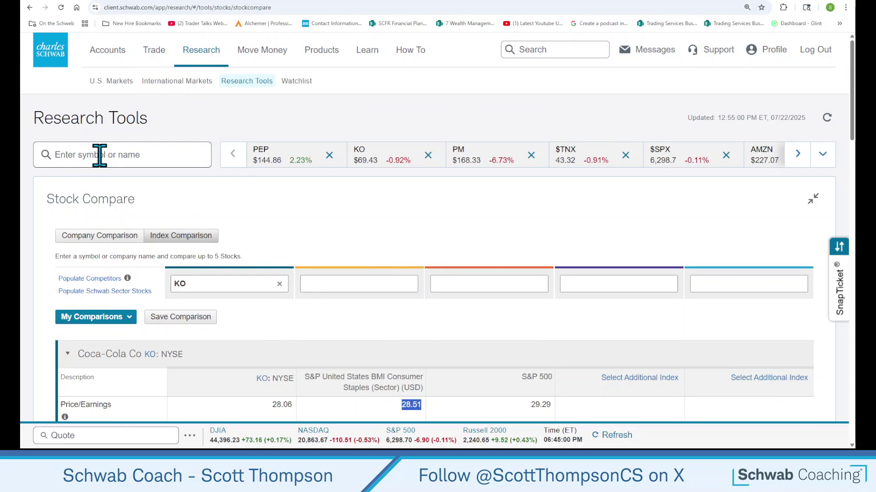
{"action": "left_click", "coordinate": [148, 155]}
{"action": "type", "text": "ko"}
{"action": "key", "text": "Return"}
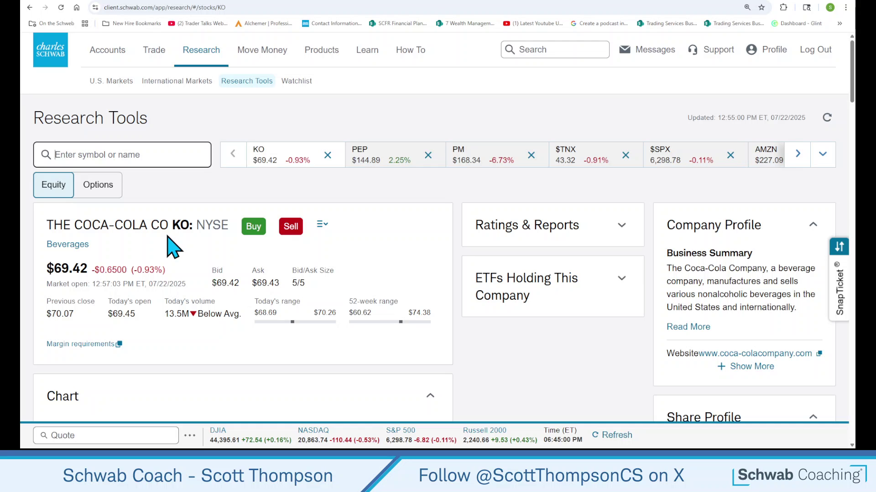
Scroll to Technicals and highlight KO's 5-year beta of 0.44.
{"action": "scroll", "coordinate": [173, 248], "scroll_direction": "down", "scroll_amount": 20}
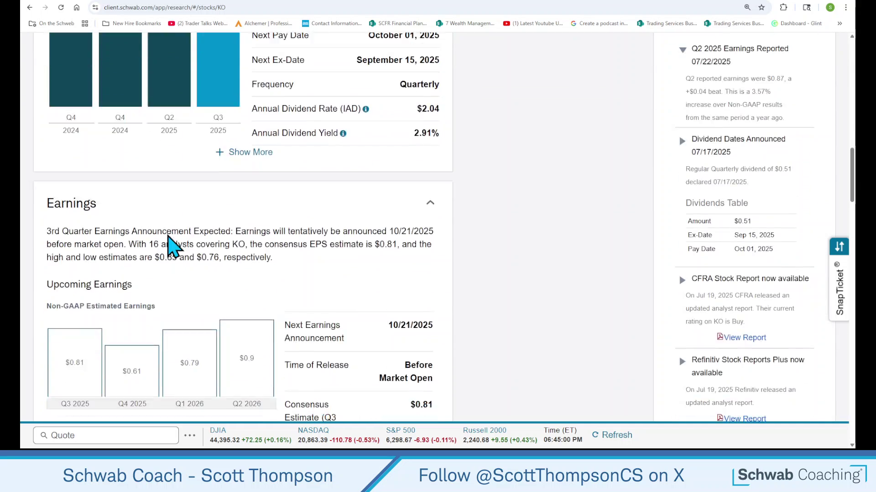
{"action": "scroll", "coordinate": [168, 236], "scroll_direction": "down", "scroll_amount": 20}
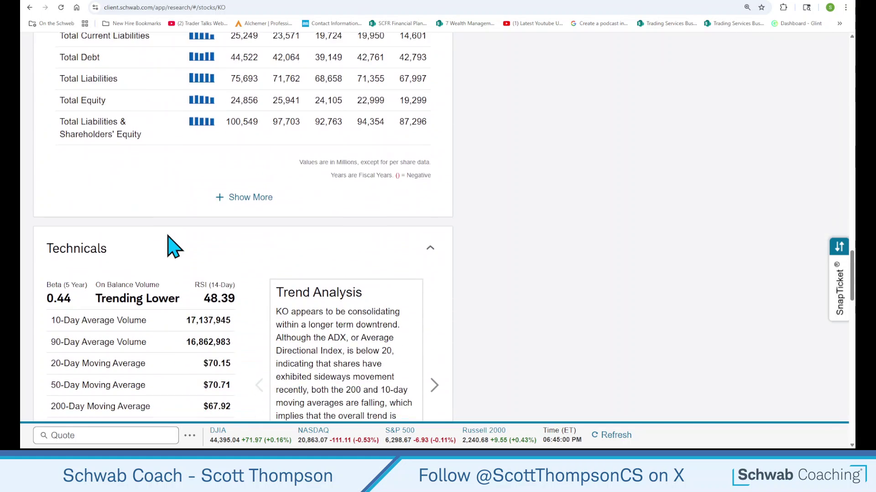
{"action": "left_click_drag", "start_coordinate": [72, 301], "coordinate": [42, 298]}
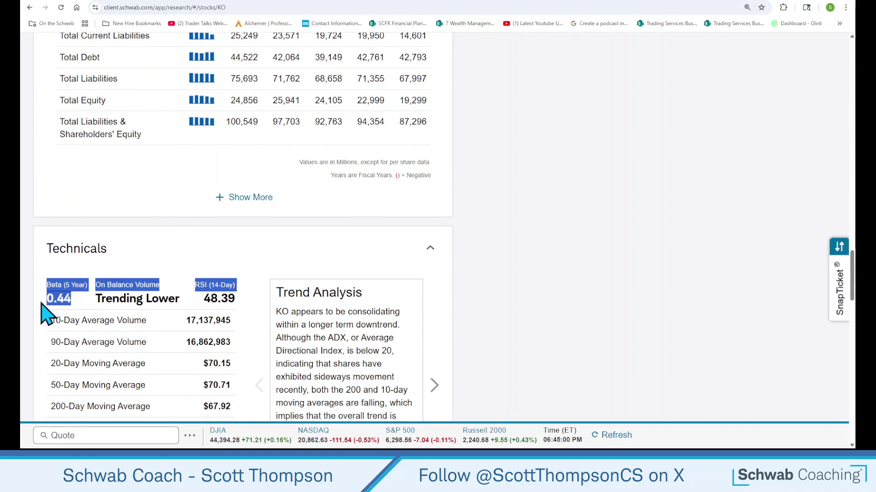
{"action": "left_click", "coordinate": [84, 304]}
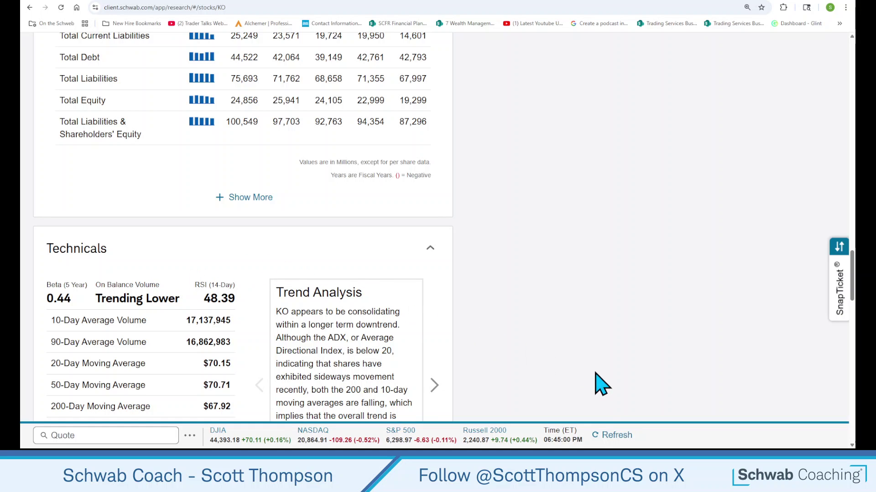
Enter 0.44 as the Stock's Beta in cell E16 of the CAPM step.
{"action": "left_click", "coordinate": [621, 444]}
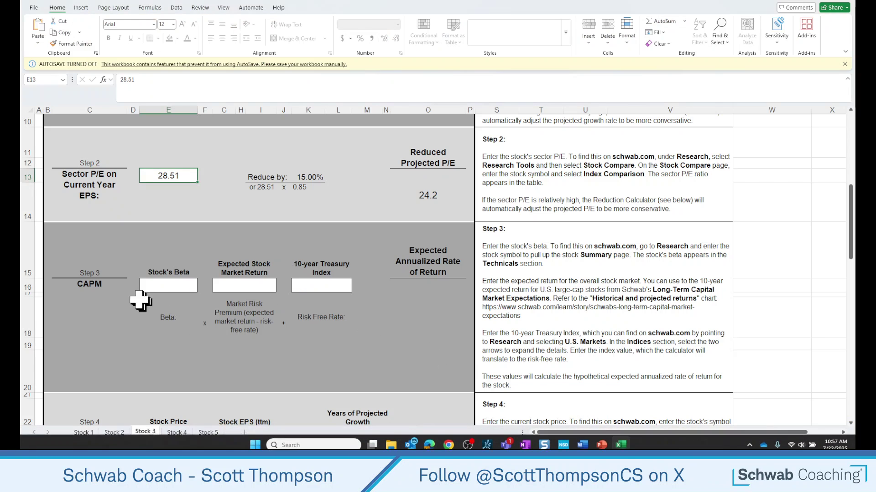
{"action": "left_click", "coordinate": [161, 286]}
{"action": "type", "text": ".44"}
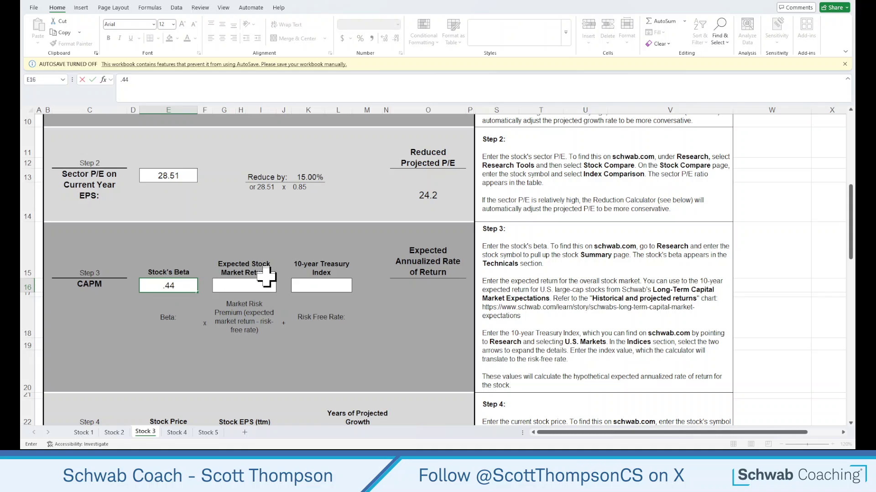
{"action": "left_click", "coordinate": [258, 283]}
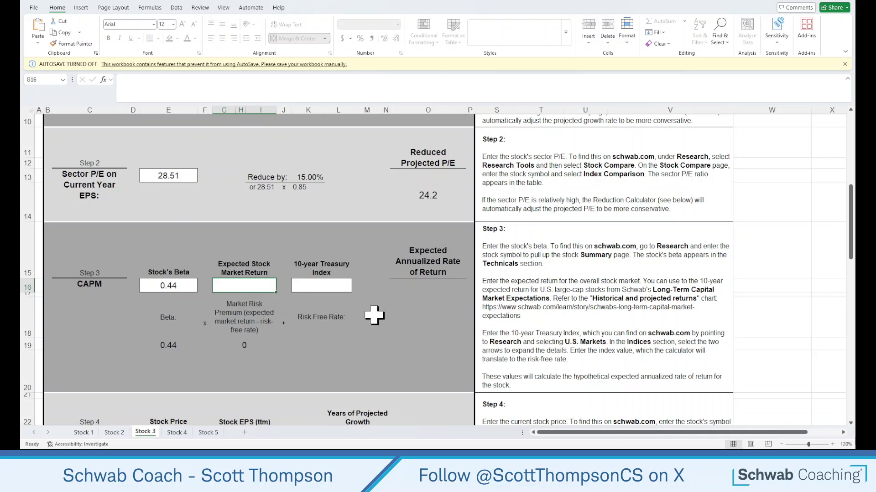
Open Schwab's 2025 Long-Term Capital Market Expectations article and scroll to its 10-year expected returns chart.
{"action": "mouse_move", "coordinate": [378, 449]}
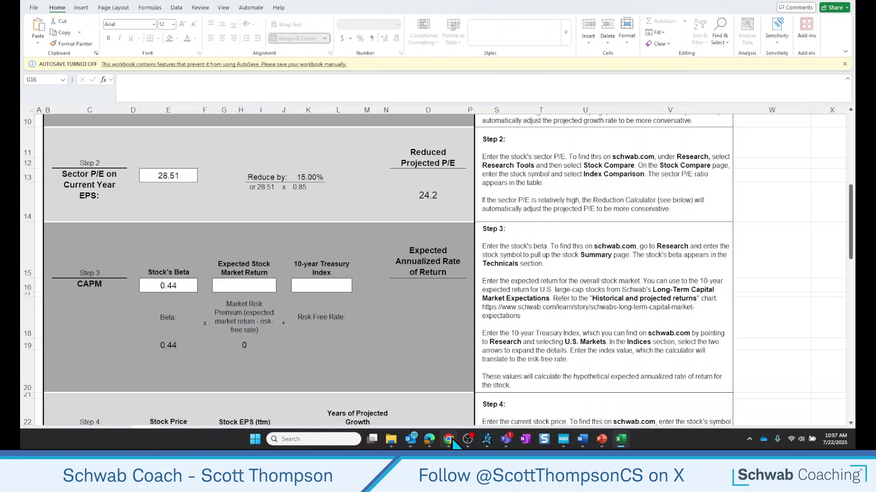
{"action": "left_click", "coordinate": [465, 442]}
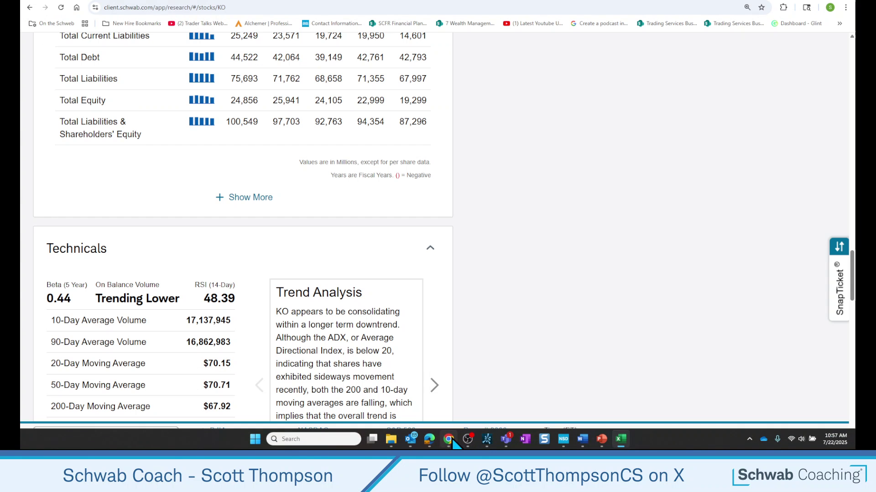
{"action": "left_click", "coordinate": [682, 4]}
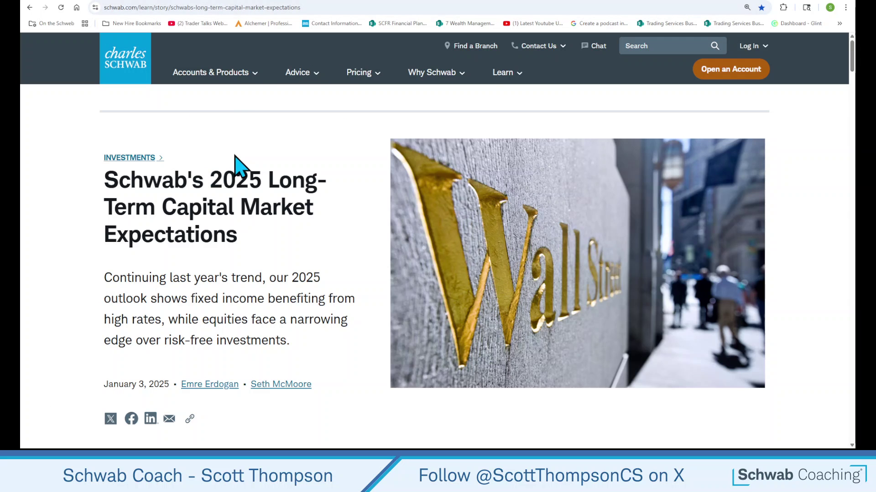
{"action": "scroll", "coordinate": [264, 221], "scroll_direction": "down", "scroll_amount": 6}
{"action": "scroll", "coordinate": [266, 221], "scroll_direction": "down", "scroll_amount": 10}
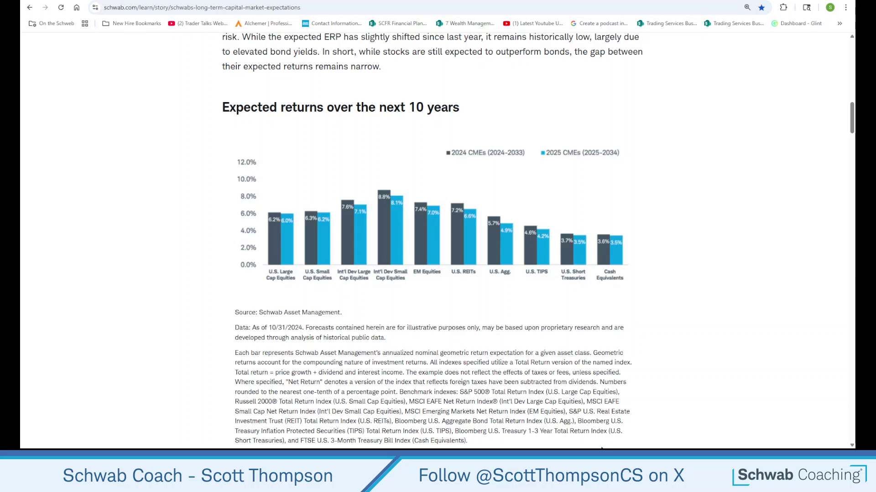
Enter 6 as the Expected Stock Market Return in cell G16 of the calculator.
{"action": "mouse_move", "coordinate": [507, 448]}
{"action": "left_click", "coordinate": [621, 440]}
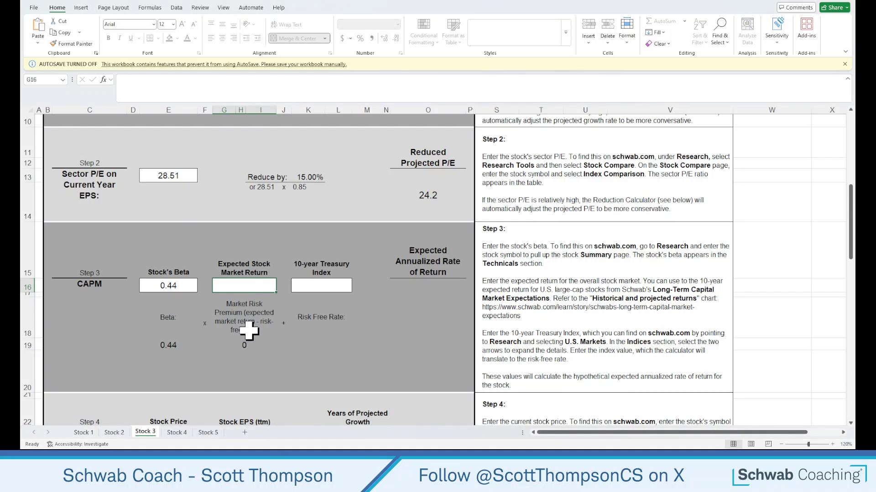
{"action": "type", "text": "6"}
{"action": "left_click", "coordinate": [326, 287]}
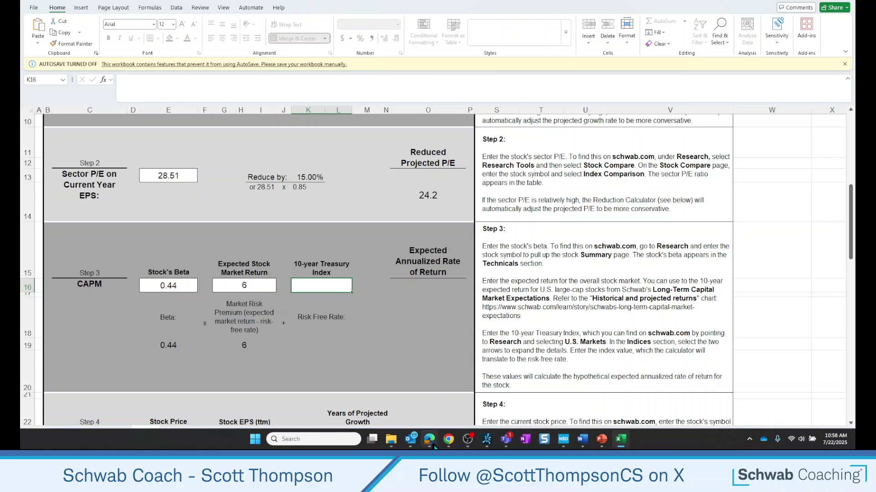
Go back to Schwab and open the U.S. Markets overview page.
{"action": "left_click", "coordinate": [454, 442]}
{"action": "scroll", "coordinate": [238, 221], "scroll_direction": "up", "scroll_amount": 18}
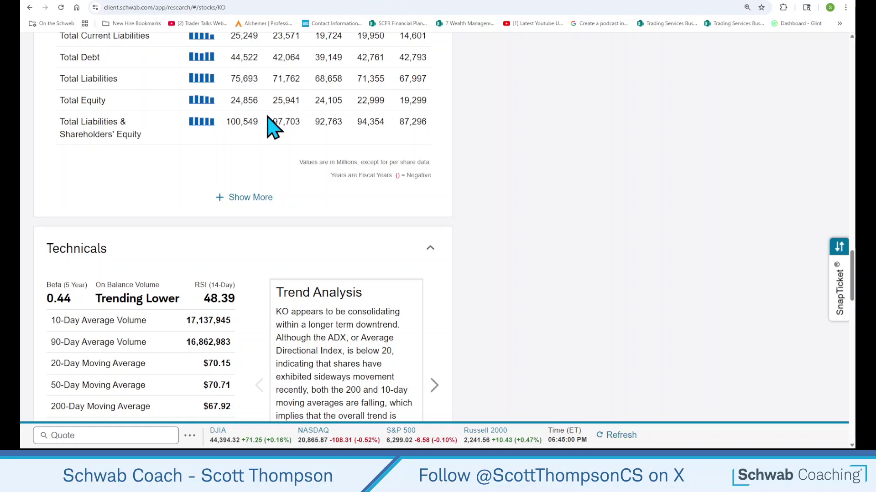
{"action": "scroll", "coordinate": [274, 128], "scroll_direction": "up", "scroll_amount": 20}
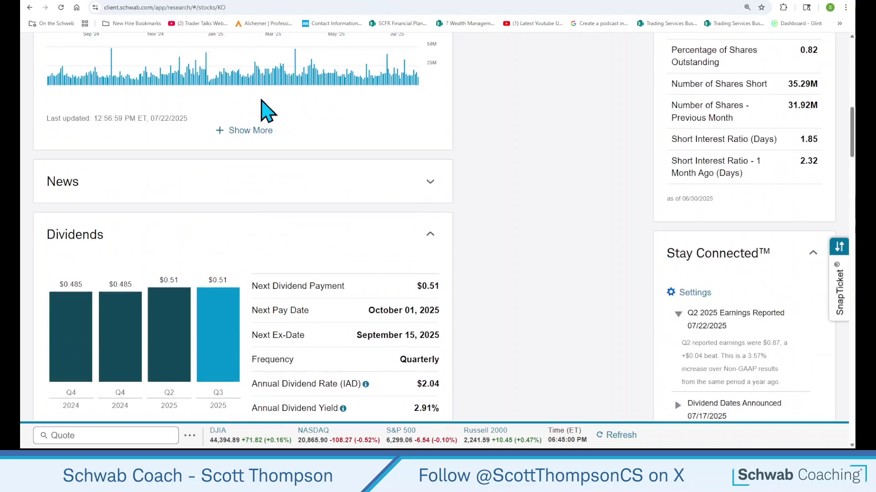
{"action": "scroll", "coordinate": [262, 102], "scroll_direction": "up", "scroll_amount": 3}
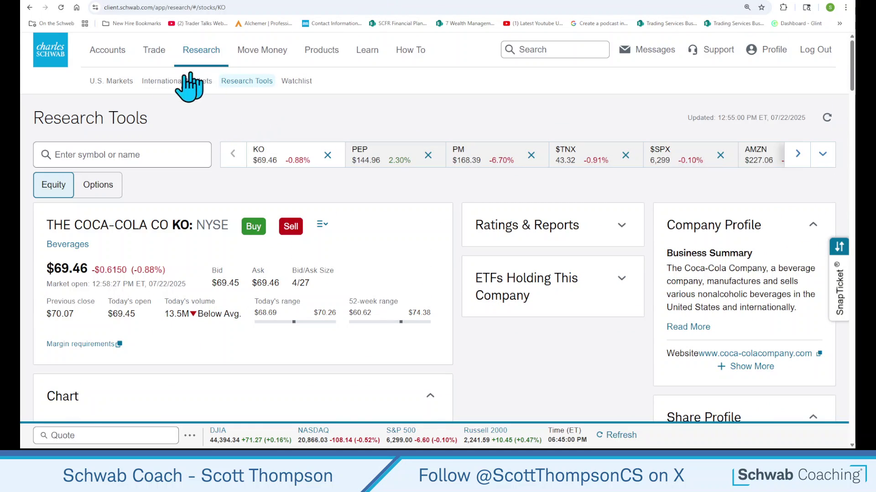
{"action": "left_click", "coordinate": [116, 83]}
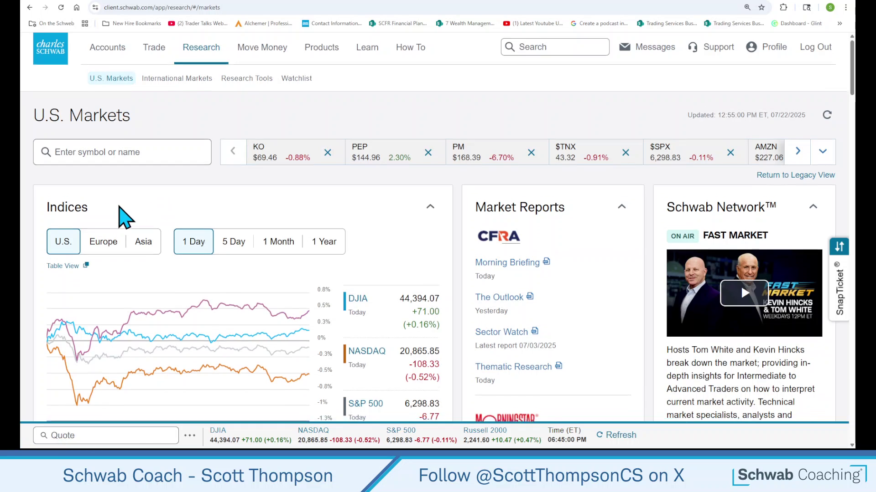
Expand the full Americas indices table and highlight the 10 Yr Treasury Index value 43.32.
{"action": "scroll", "coordinate": [125, 218], "scroll_direction": "down", "scroll_amount": 3}
{"action": "scroll", "coordinate": [119, 206], "scroll_direction": "down", "scroll_amount": 1}
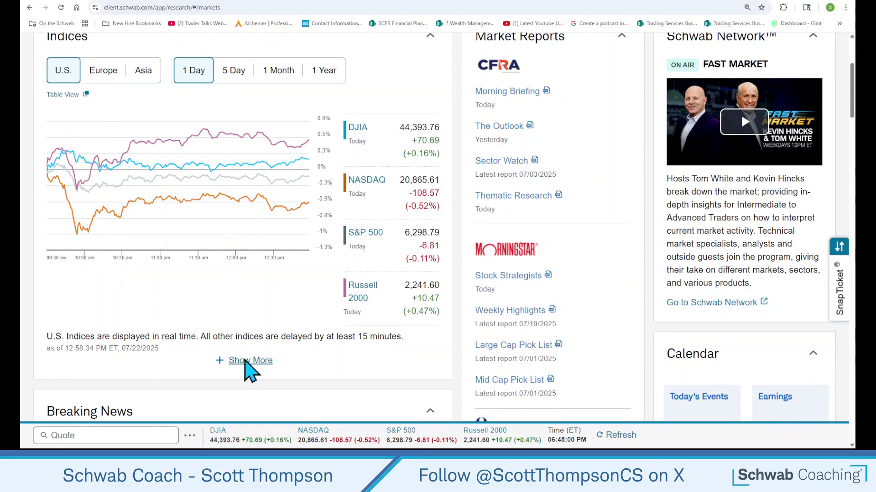
{"action": "left_click", "coordinate": [246, 361]}
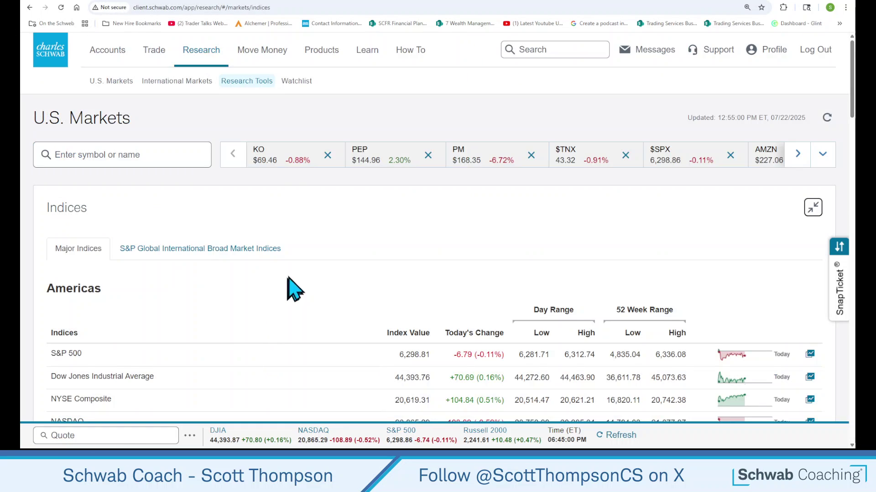
{"action": "scroll", "coordinate": [291, 278], "scroll_direction": "down", "scroll_amount": 3}
{"action": "scroll", "coordinate": [290, 276], "scroll_direction": "down", "scroll_amount": 2}
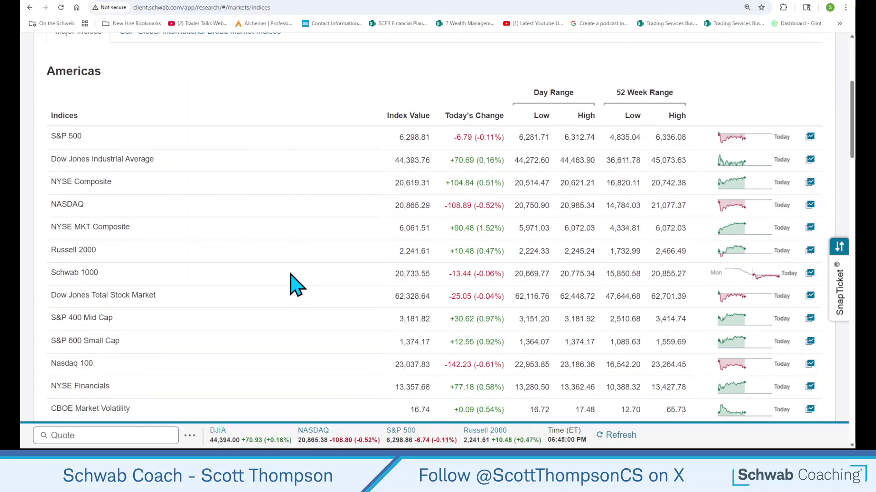
{"action": "scroll", "coordinate": [292, 281], "scroll_direction": "down", "scroll_amount": 5}
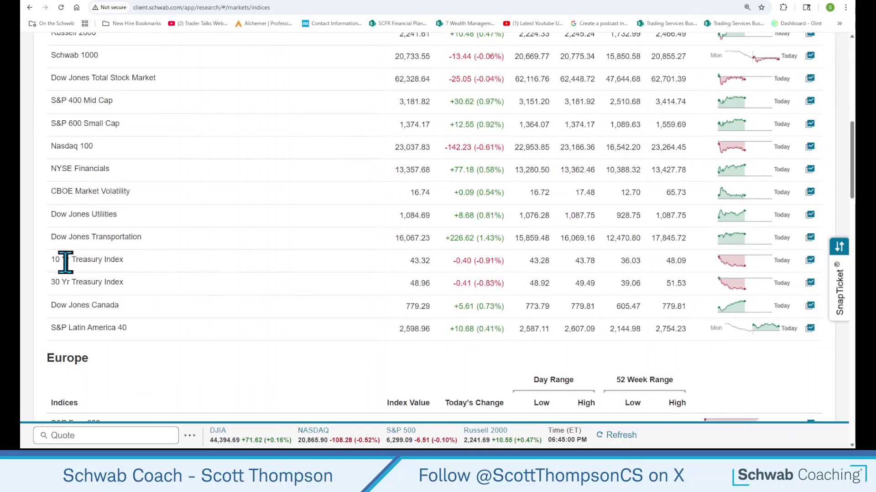
{"action": "left_click_drag", "start_coordinate": [52, 261], "coordinate": [416, 269]}
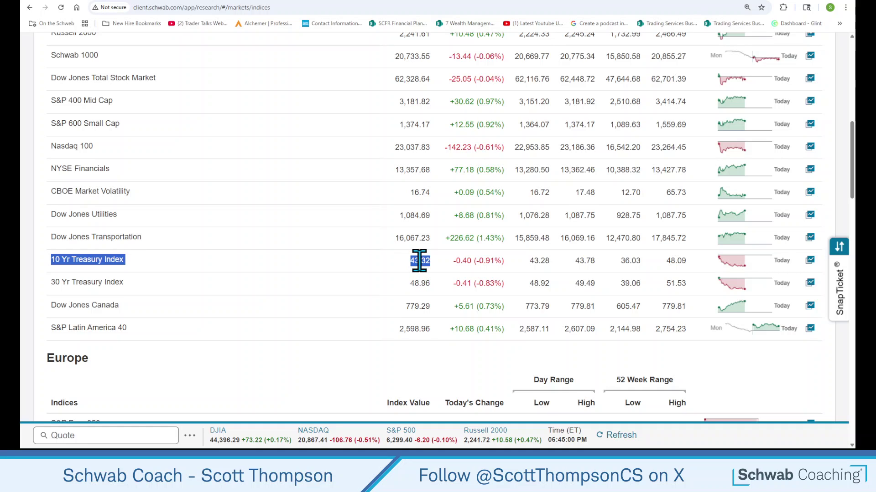
{"action": "mouse_move", "coordinate": [570, 446]}
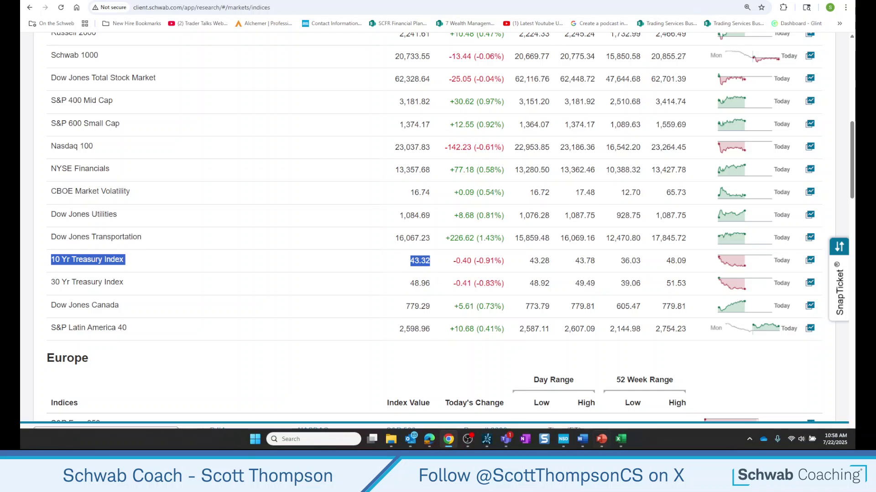
{"action": "left_click", "coordinate": [621, 440]}
Enter 43.32 as the 10-year Treasury Index in K16, giving a 5.07 expected return.
{"action": "left_click", "coordinate": [338, 287]}
{"action": "type", "text": "43.32"}
{"action": "key", "text": "Return"}
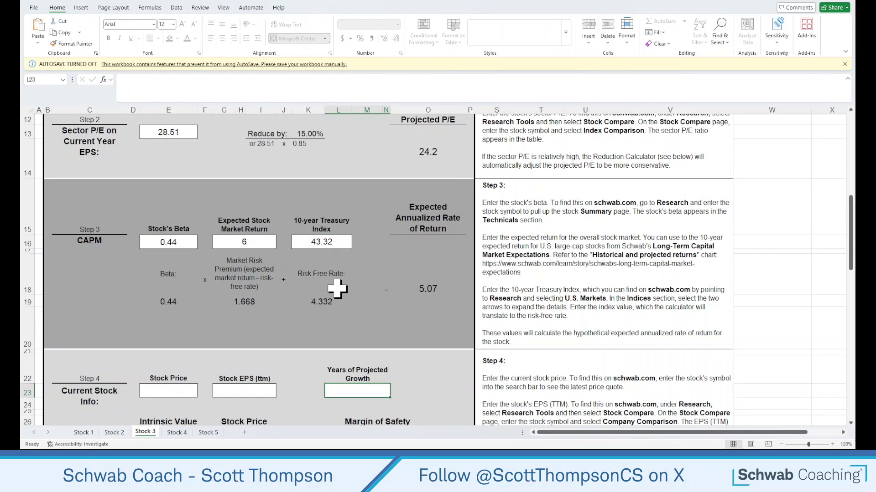
Set Years of Projected Growth in L23 to 2.
{"action": "scroll", "coordinate": [347, 273], "scroll_direction": "down", "scroll_amount": 2}
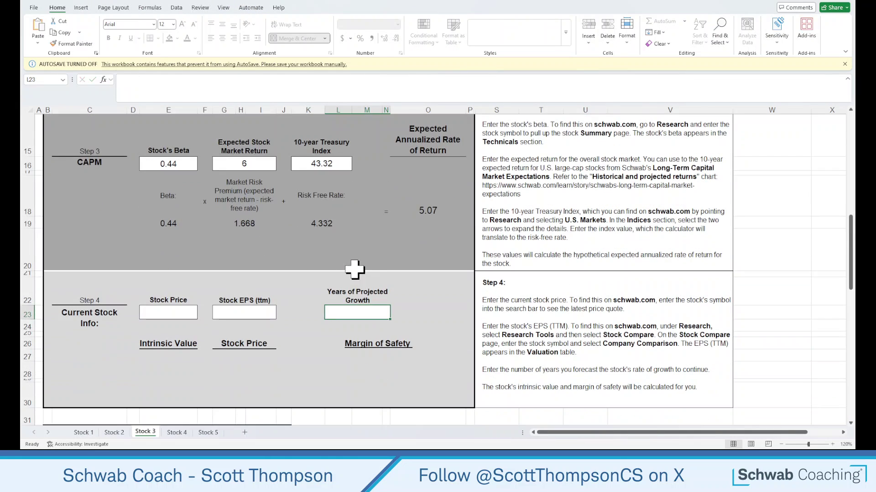
{"action": "left_click", "coordinate": [172, 314]}
{"action": "left_click", "coordinate": [239, 312]}
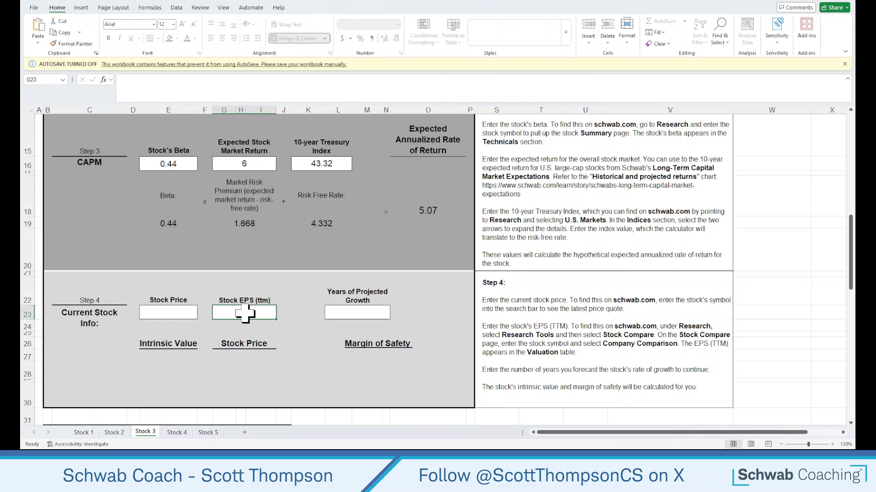
{"action": "left_click", "coordinate": [357, 314]}
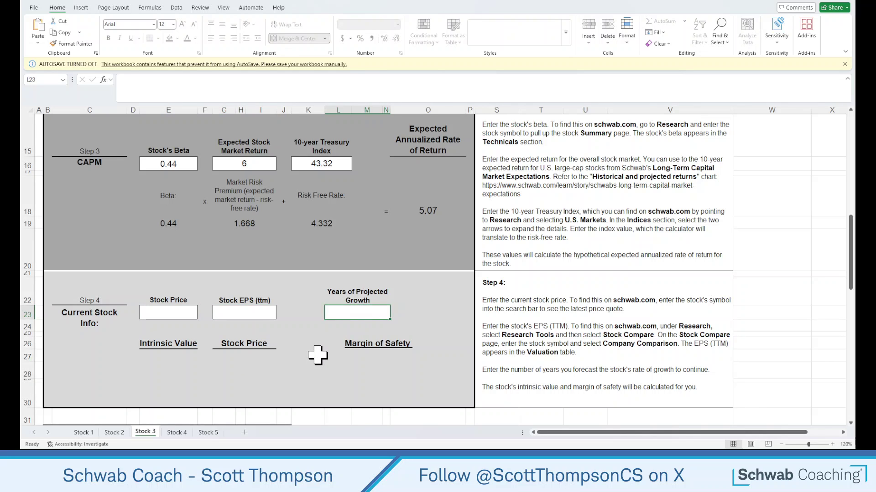
{"action": "type", "text": "2"}
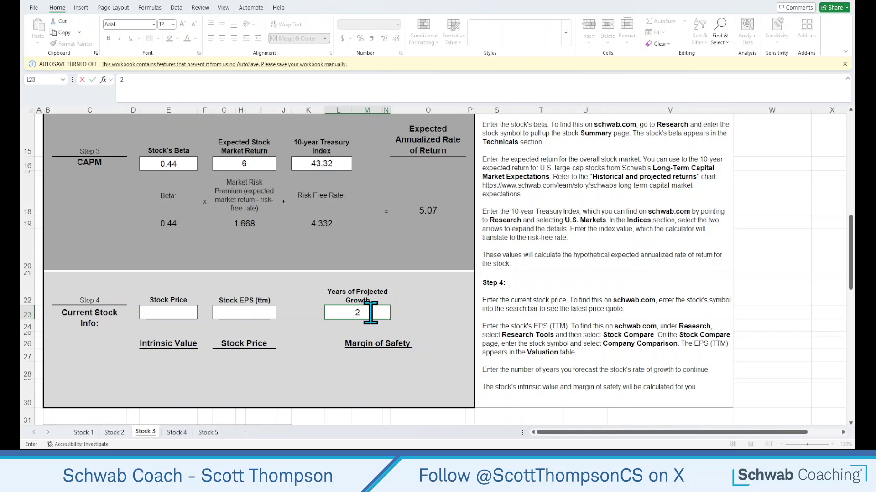
Search Schwab for KO, The Coca-Cola Co, to show its $69.43 quote.
{"action": "mouse_move", "coordinate": [370, 449]}
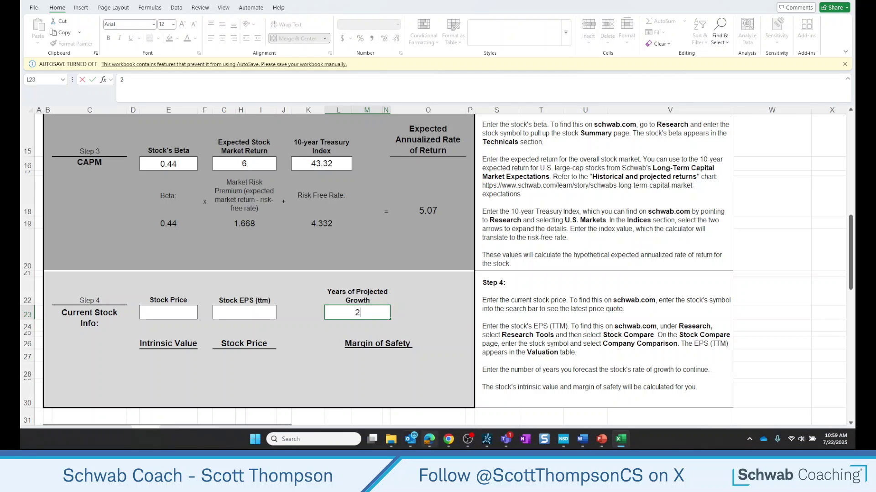
{"action": "left_click", "coordinate": [447, 441]}
{"action": "scroll", "coordinate": [293, 118], "scroll_direction": "up", "scroll_amount": 5}
{"action": "scroll", "coordinate": [296, 108], "scroll_direction": "up", "scroll_amount": 4}
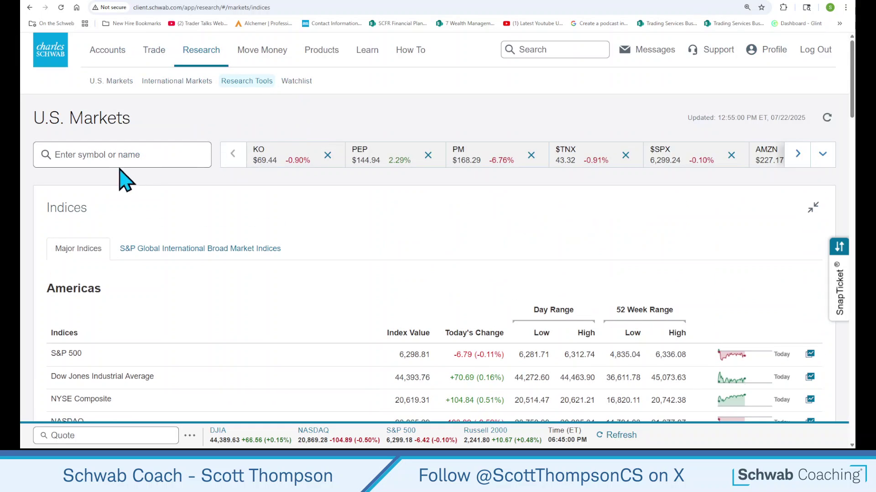
{"action": "left_click", "coordinate": [102, 157]}
{"action": "left_click", "coordinate": [110, 185]}
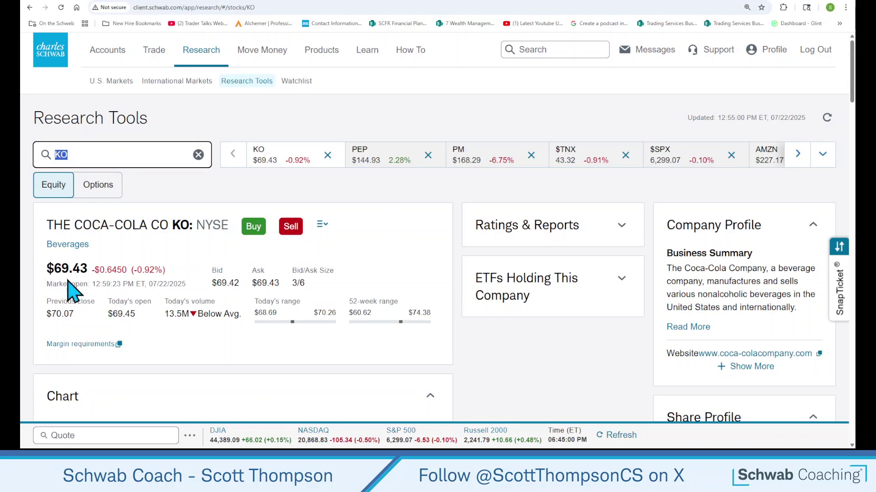
Enter KO's 69.43 stock price in the Stock Price cell E23.
{"action": "mouse_move", "coordinate": [529, 448]}
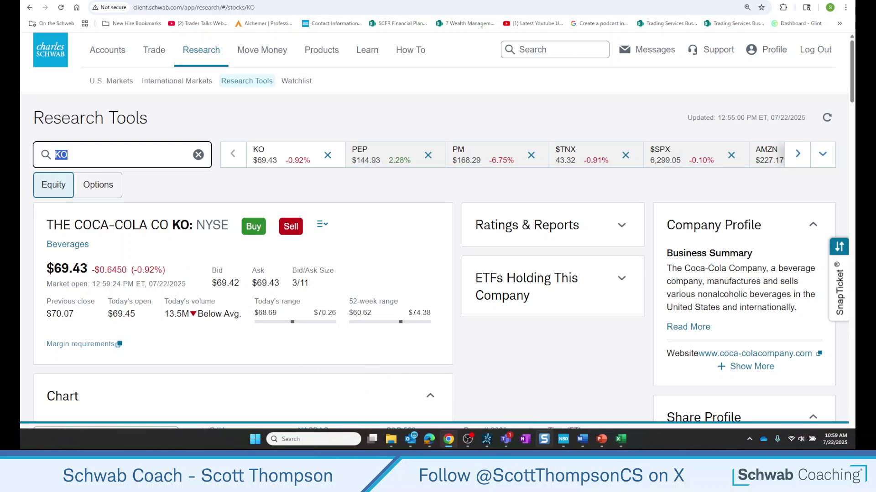
{"action": "left_click", "coordinate": [620, 440]}
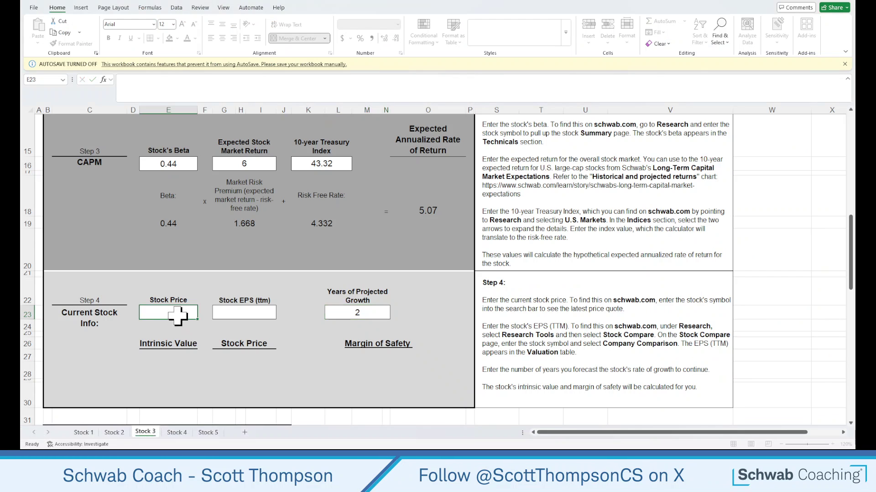
{"action": "type", "text": "69.43"}
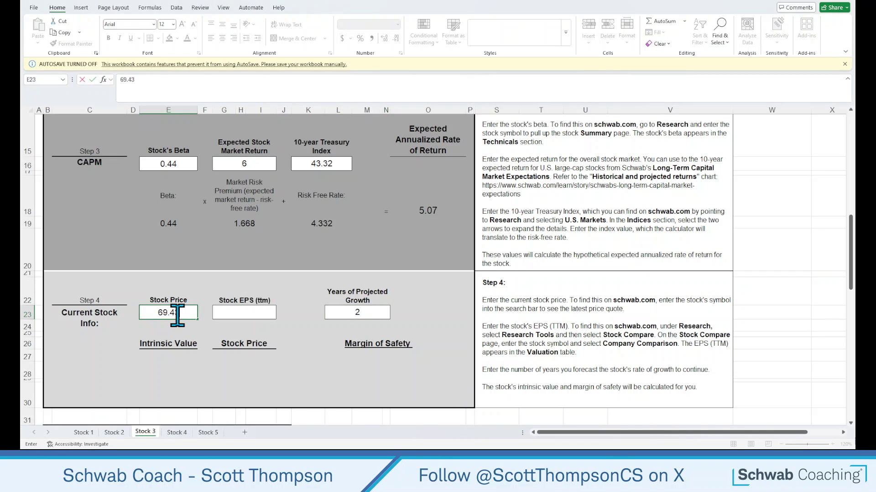
{"action": "left_click", "coordinate": [252, 313]}
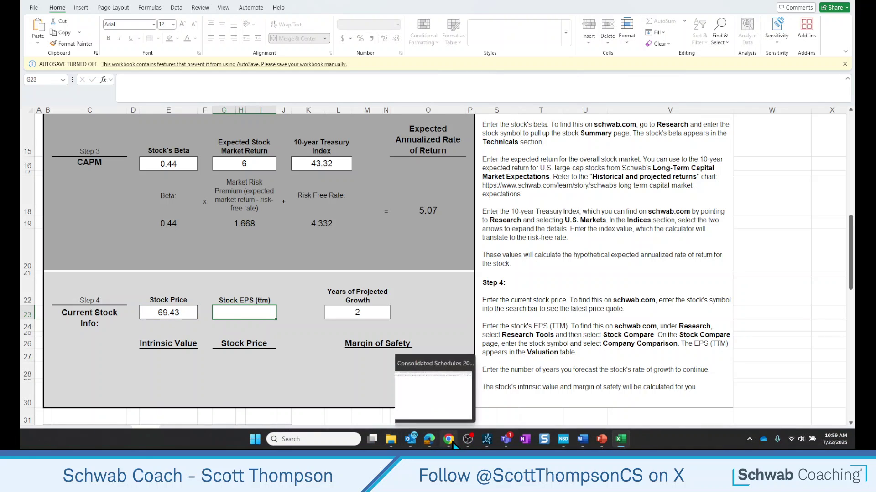
Open Schwab's Stock Compare tool for KO from Research Tools.
{"action": "left_click", "coordinate": [449, 439]}
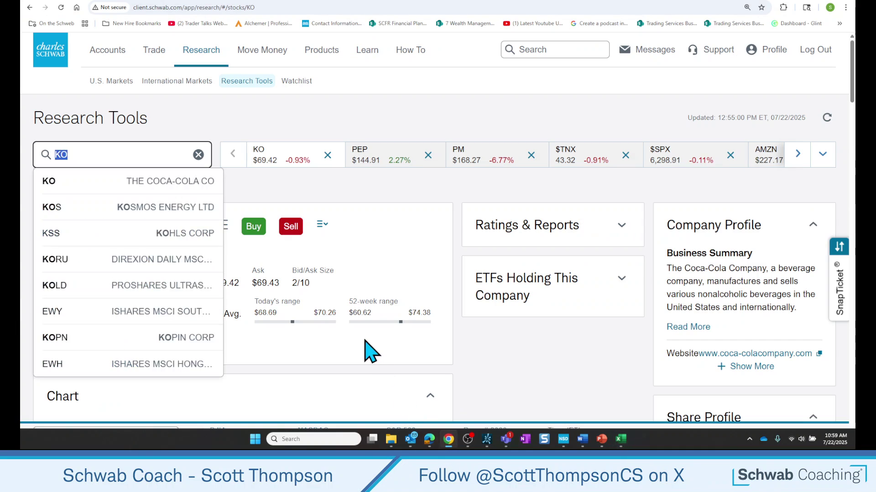
{"action": "left_click", "coordinate": [242, 82]}
{"action": "left_click", "coordinate": [516, 260]}
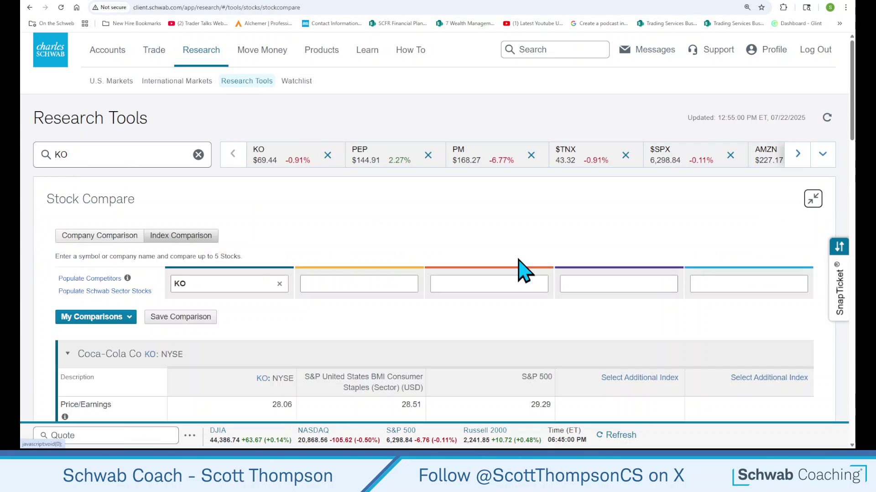
{"action": "scroll", "coordinate": [245, 289], "scroll_direction": "down", "scroll_amount": 8}
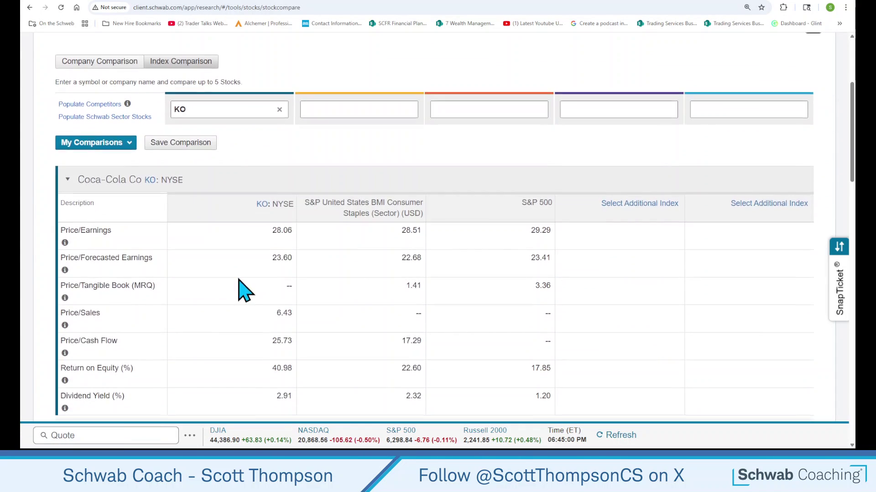
{"action": "scroll", "coordinate": [244, 290], "scroll_direction": "down", "scroll_amount": 3}
{"action": "scroll", "coordinate": [245, 290], "scroll_direction": "up", "scroll_amount": 9}
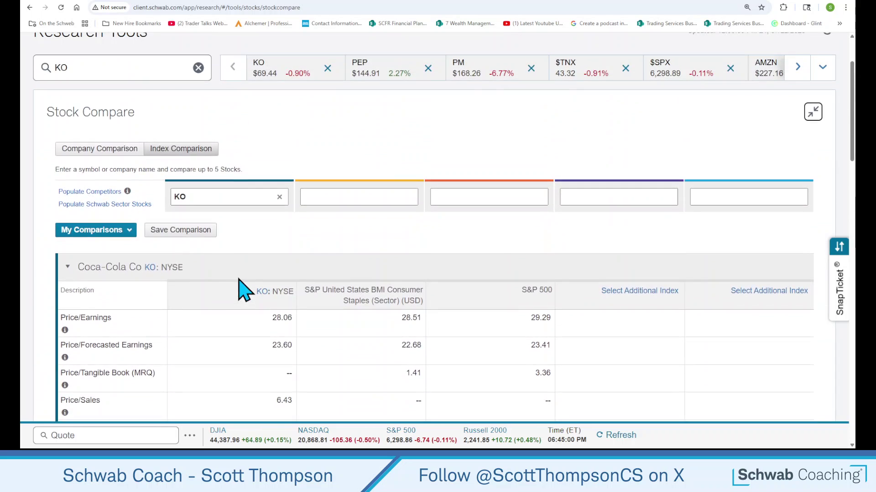
Show KO's Company Comparison and find EPS (TTM) 2.50 and P/E 28.06 under Valuation.
{"action": "left_click", "coordinate": [105, 150]}
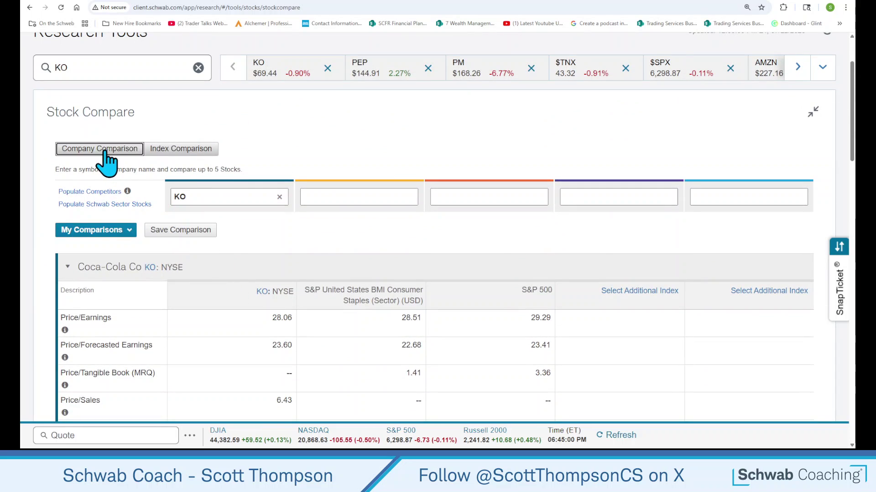
{"action": "scroll", "coordinate": [231, 294], "scroll_direction": "down", "scroll_amount": 15}
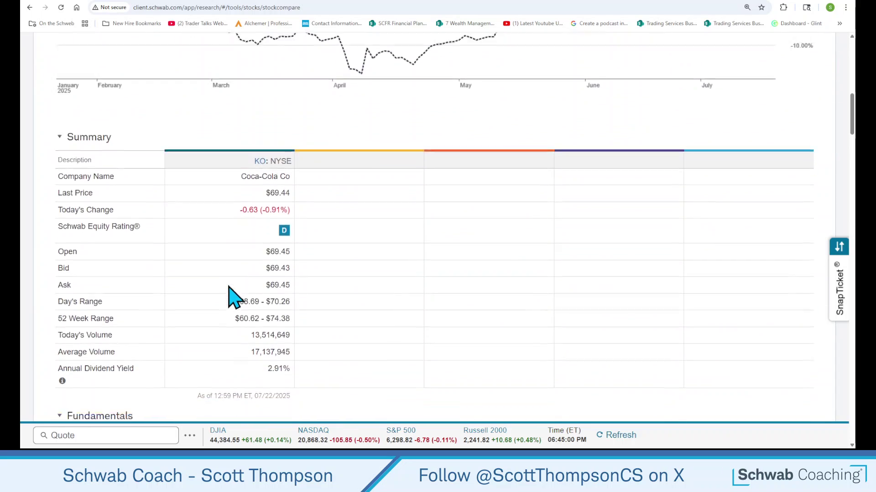
{"action": "scroll", "coordinate": [230, 297], "scroll_direction": "down", "scroll_amount": 5}
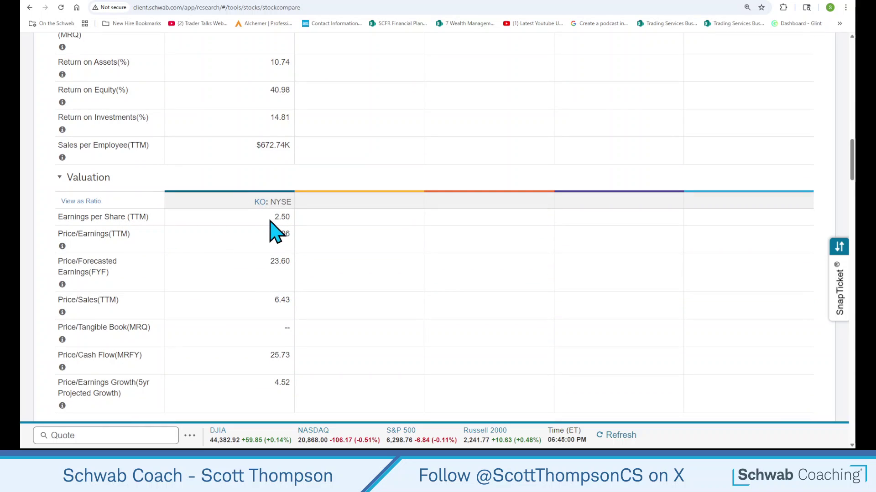
{"action": "scroll", "coordinate": [246, 242], "scroll_direction": "down", "scroll_amount": 6}
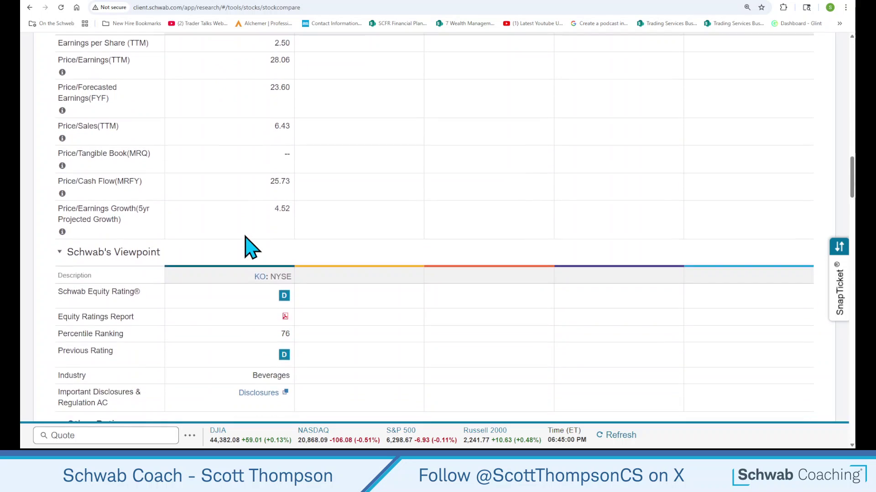
{"action": "scroll", "coordinate": [246, 246], "scroll_direction": "down", "scroll_amount": 6}
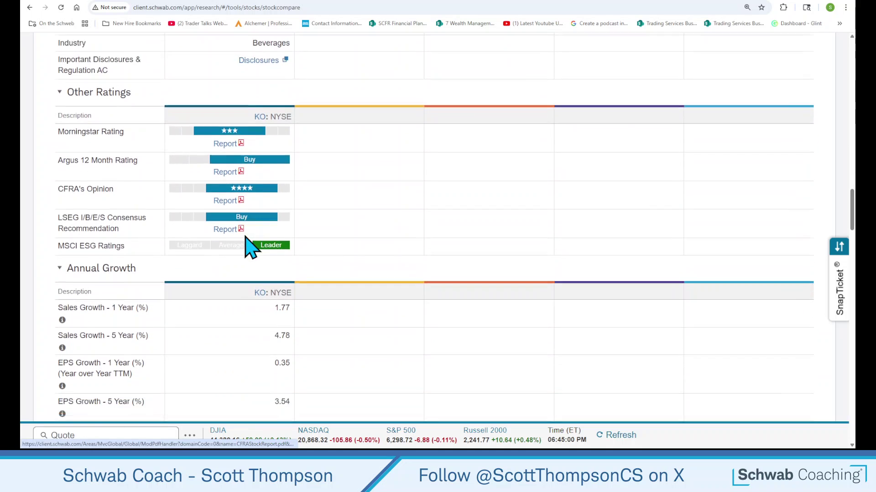
{"action": "scroll", "coordinate": [247, 246], "scroll_direction": "up", "scroll_amount": 10}
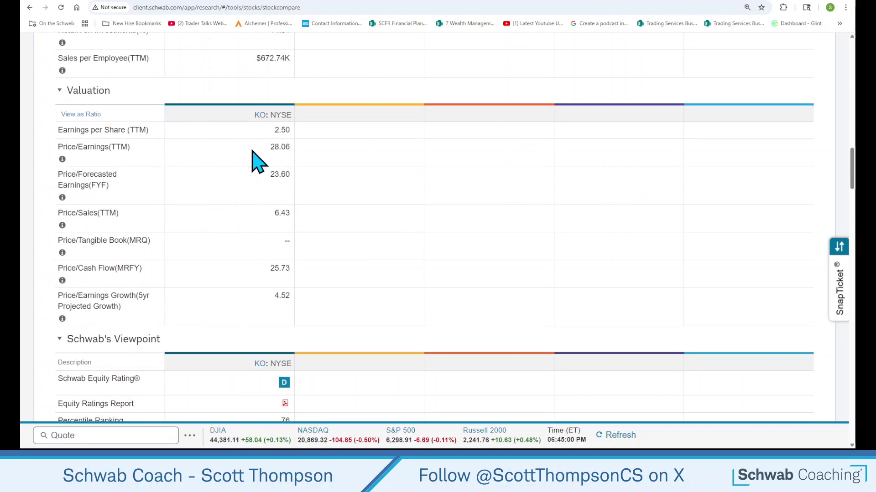
{"action": "left_click_drag", "start_coordinate": [254, 153], "coordinate": [301, 148]}
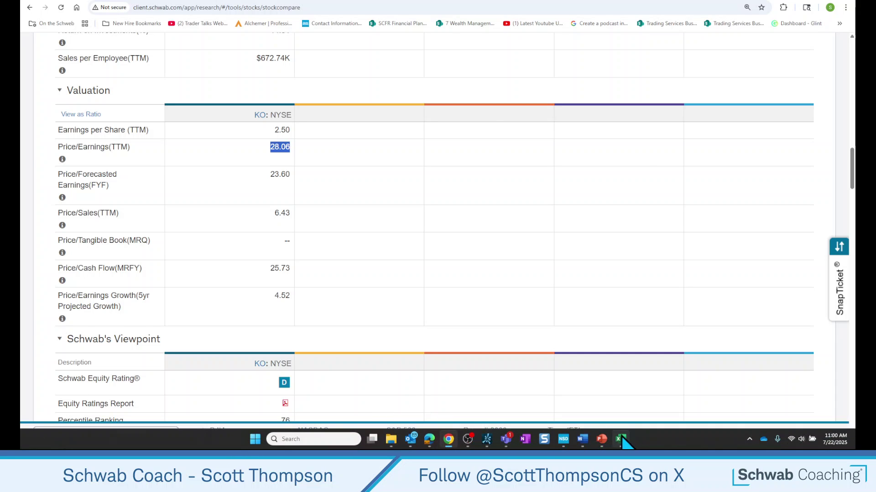
Enter 2.5 as KO's Stock EPS in G23, yielding $58.84 intrinsic value and -18.0% margin.
{"action": "left_click", "coordinate": [619, 439]}
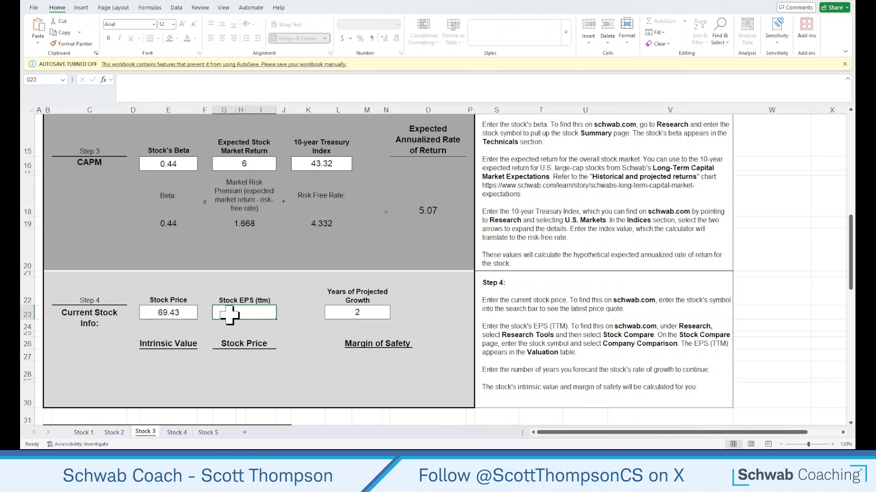
{"action": "type", "text": "2.5"}
{"action": "key", "text": "Return"}
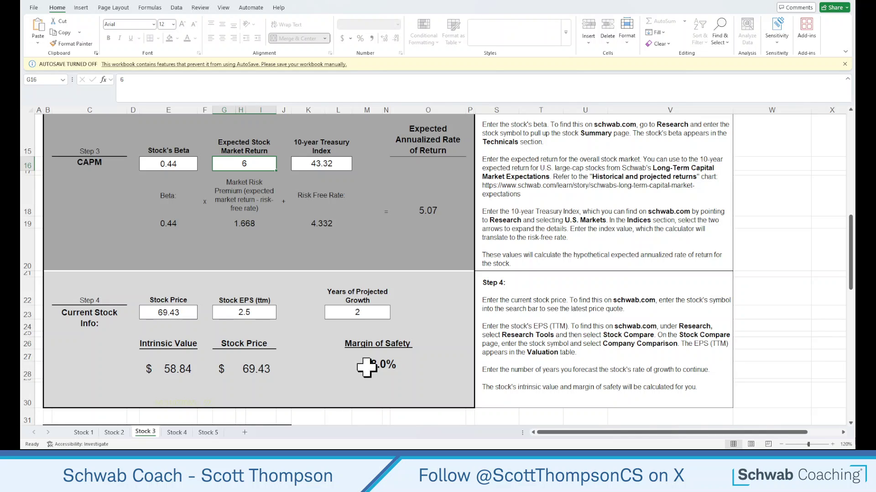
Bring the PowerPoint slide show window back to the front.
{"action": "mouse_move", "coordinate": [622, 447]}
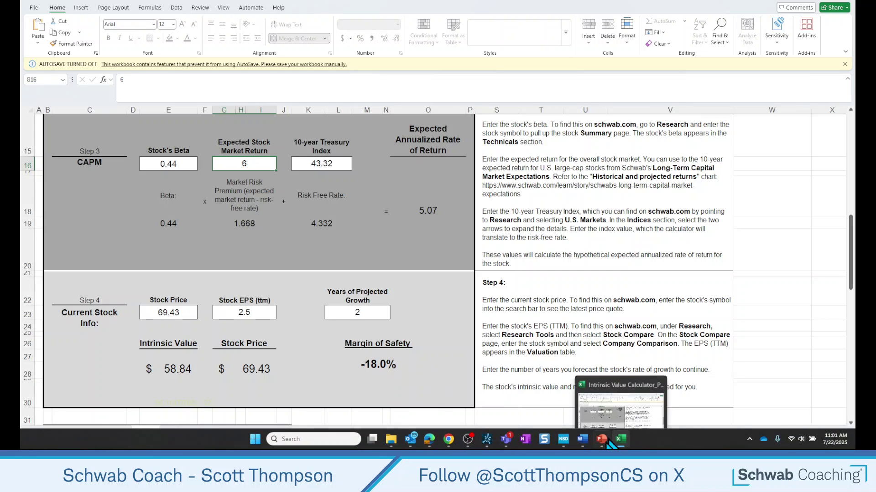
{"action": "left_click", "coordinate": [652, 390]}
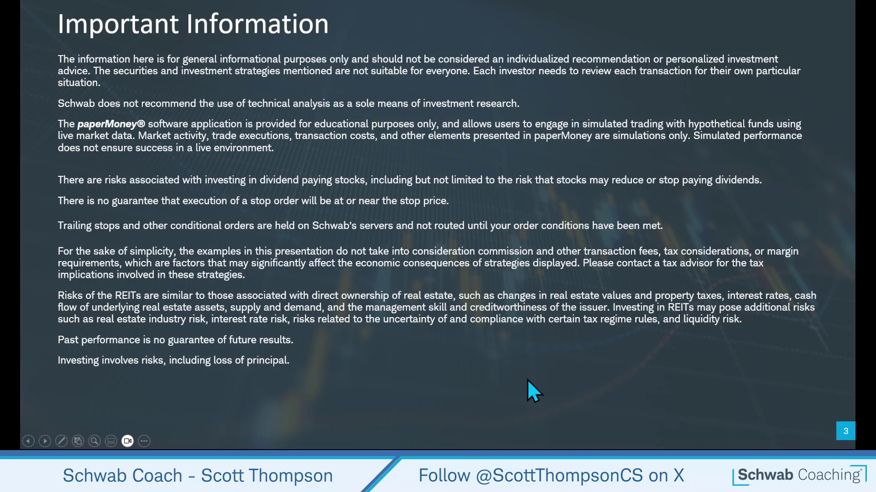